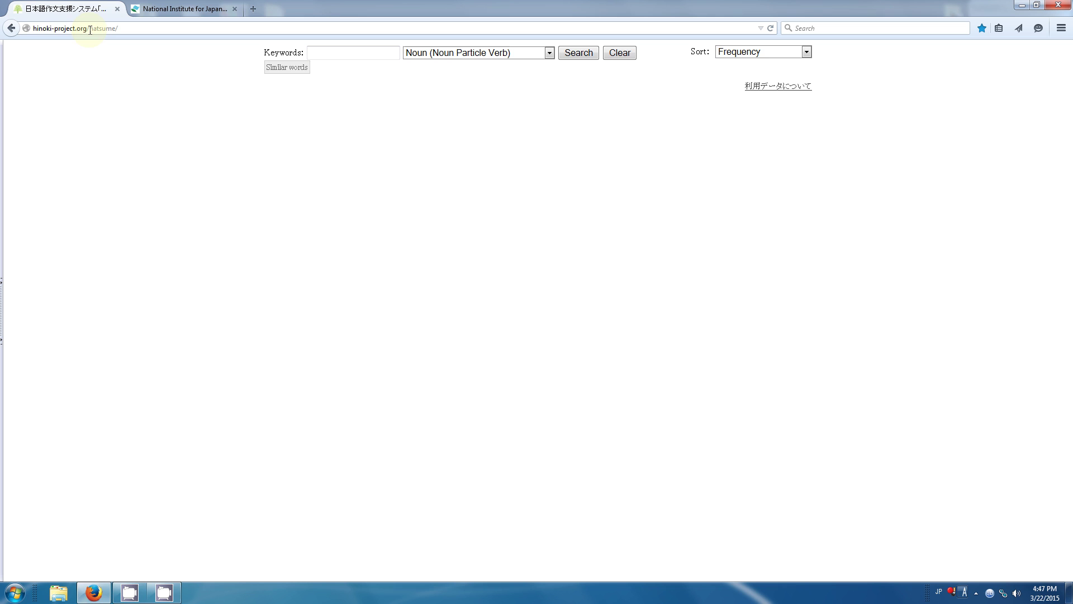
Consult the BCCWJ corpus description on the National Institute for Japanese Language page and return to the Natsume search page.
click(131, 28)
click(298, 119)
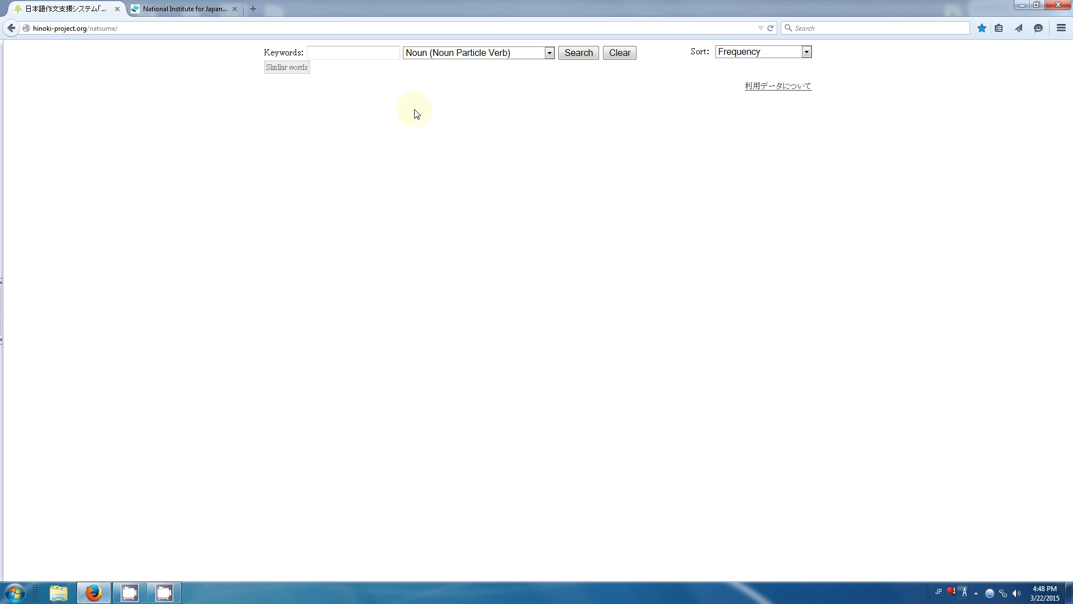
click(172, 6)
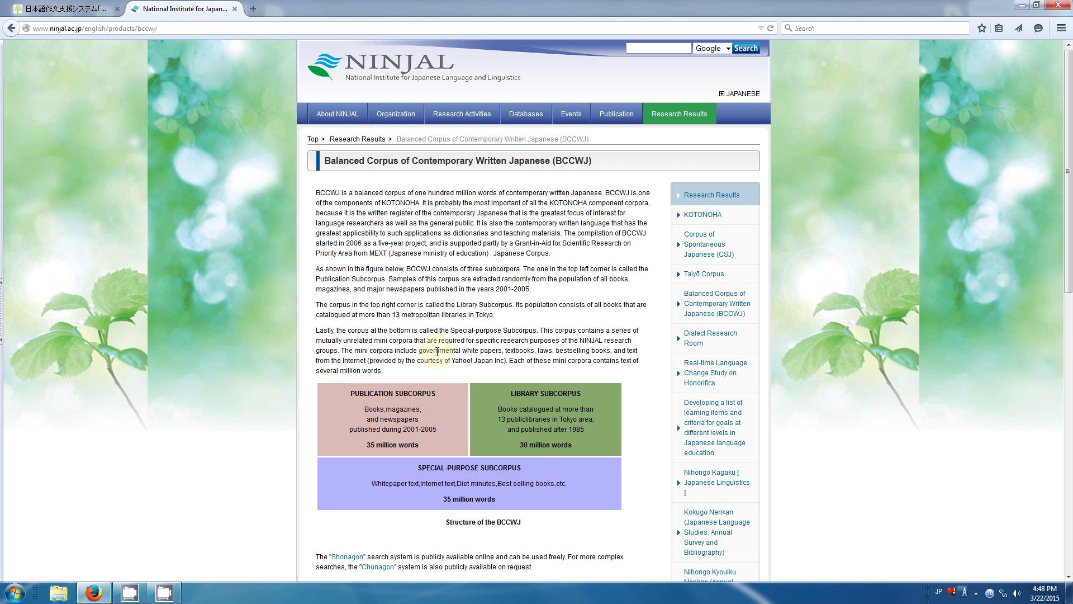
click(65, 9)
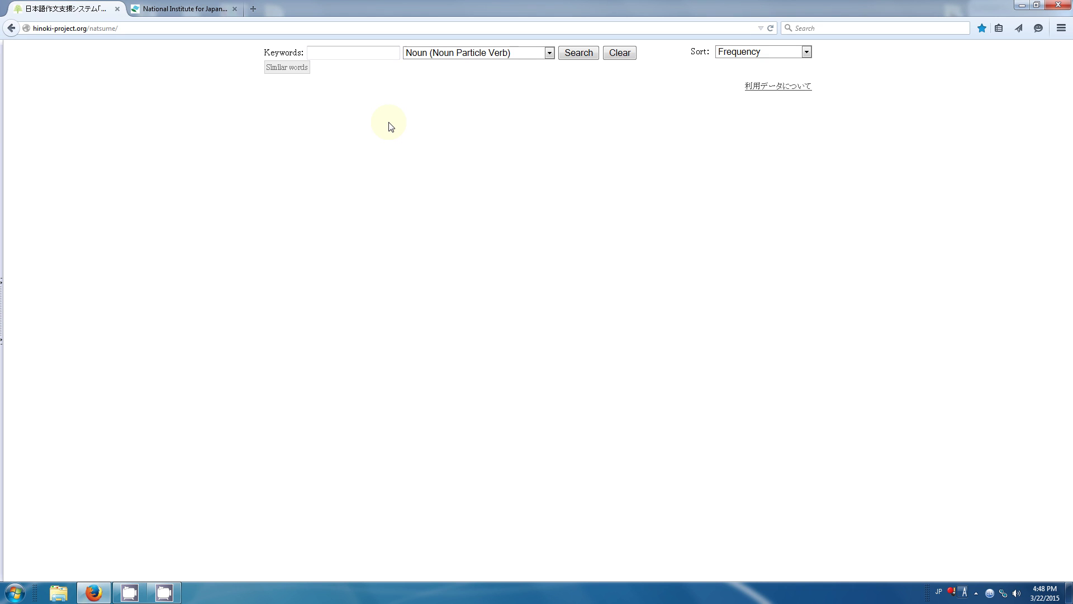
Enter the Japanese word 風呂, without the honorific お, as the search keyword.
click(323, 53)
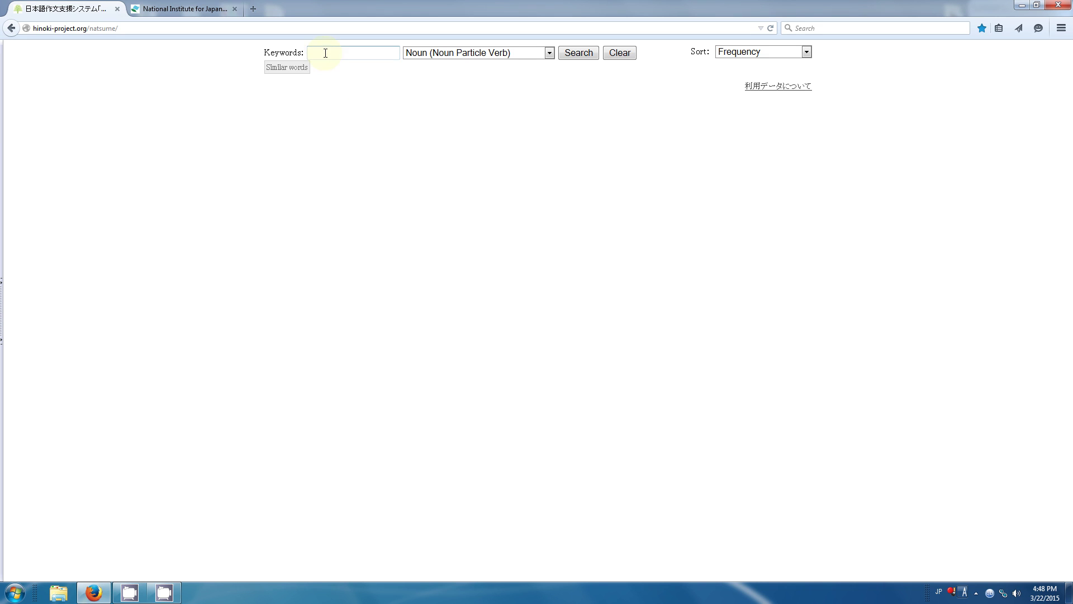
key(alt+grave)
text(ofuro)
key(space)
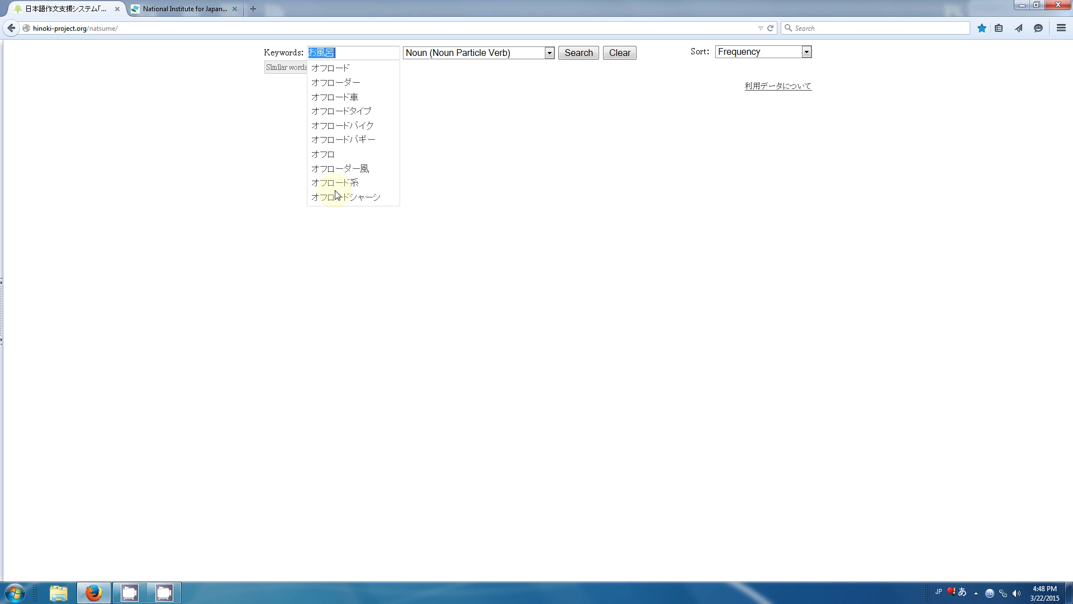
key(Return)
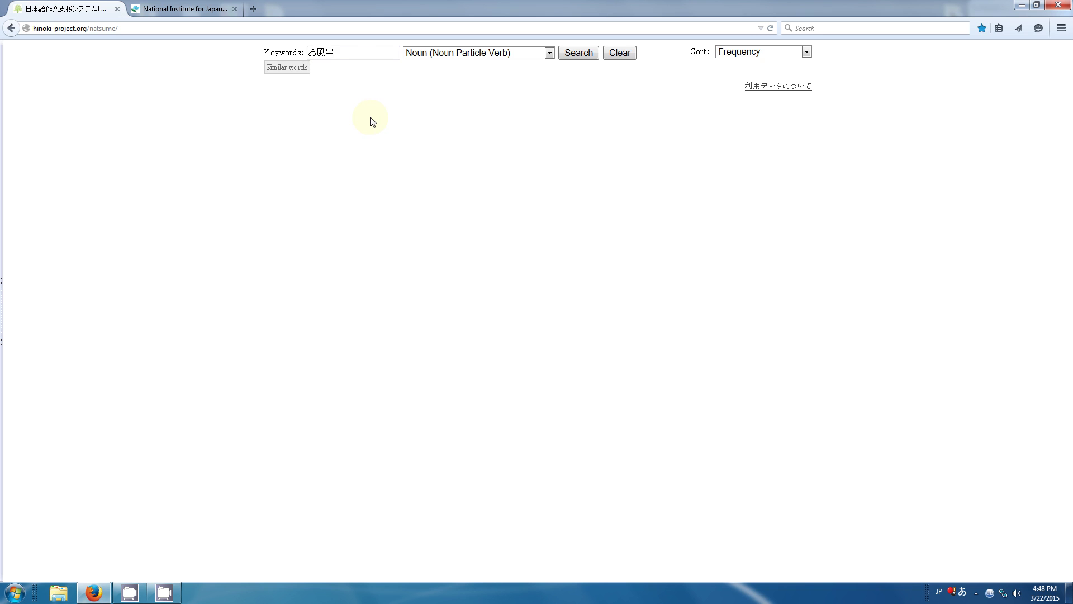
key(Left)
key(Left)
key(BackSpace)
click(439, 120)
key(Zenkaku_Hankaku)
click(358, 51)
Search for the keyword's collocations using the Noun (Noun Particle Verb) pattern.
click(523, 56)
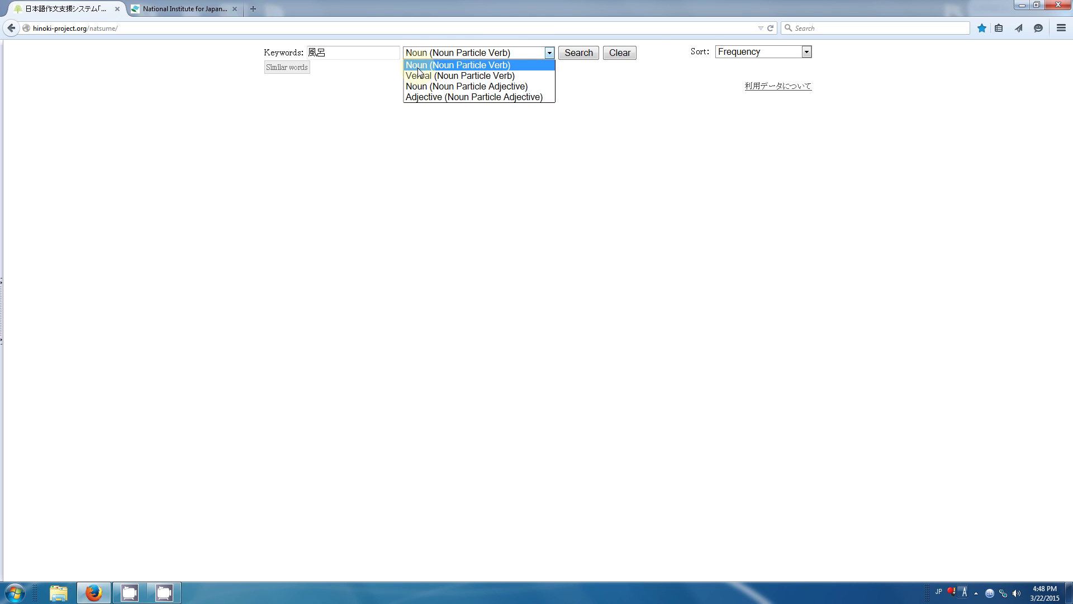
mouse_move(334, 53)
click(462, 65)
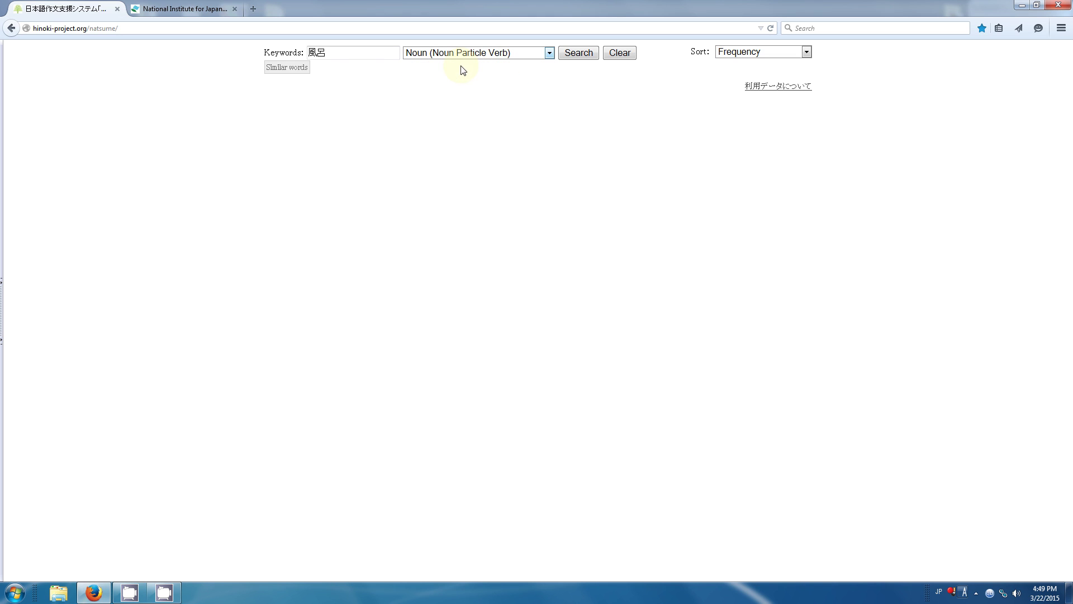
click(576, 54)
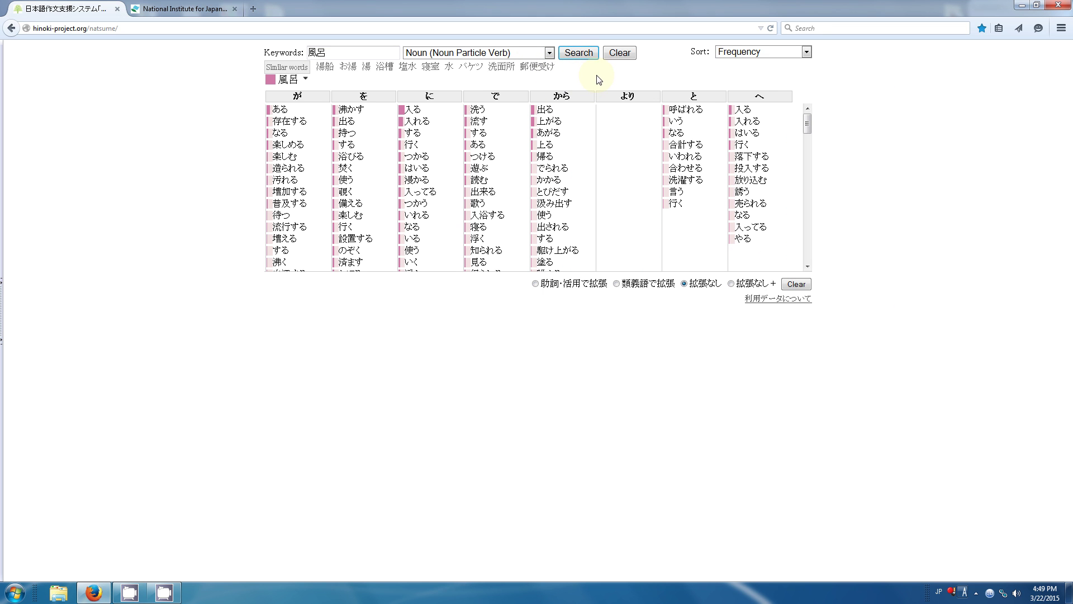
Review the sort options, keep Frequency, and look over the verbs listed under each particle.
click(807, 53)
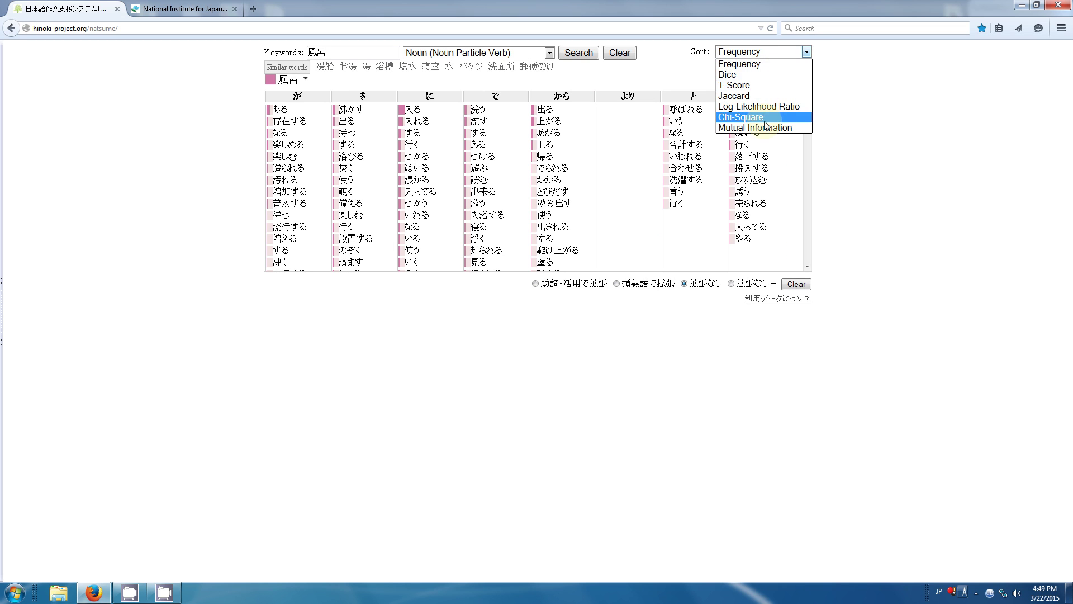
click(789, 65)
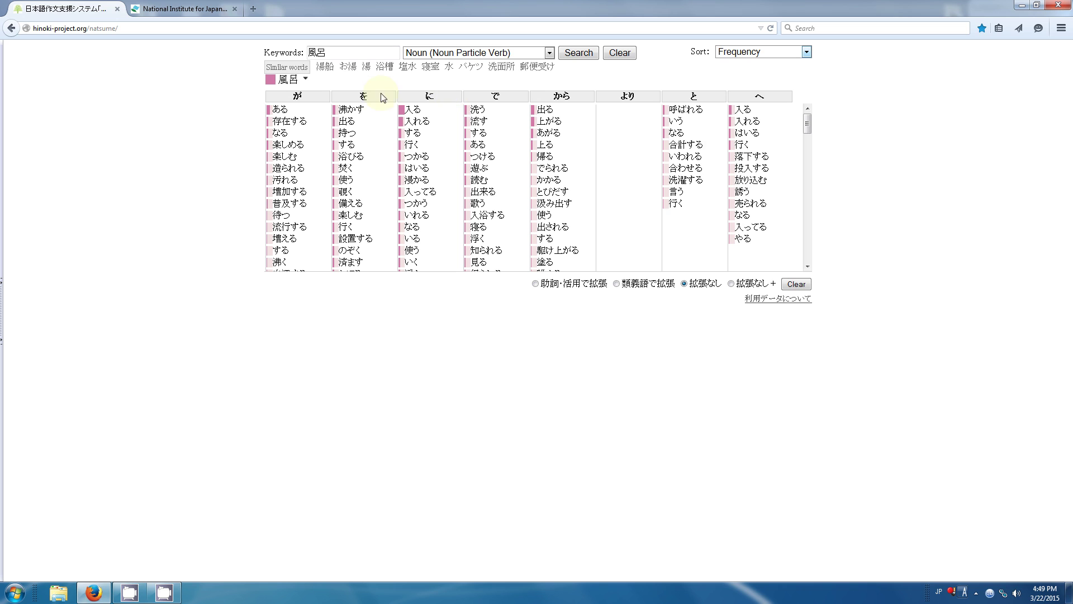
click(358, 53)
mouse_move(285, 101)
mouse_move(410, 111)
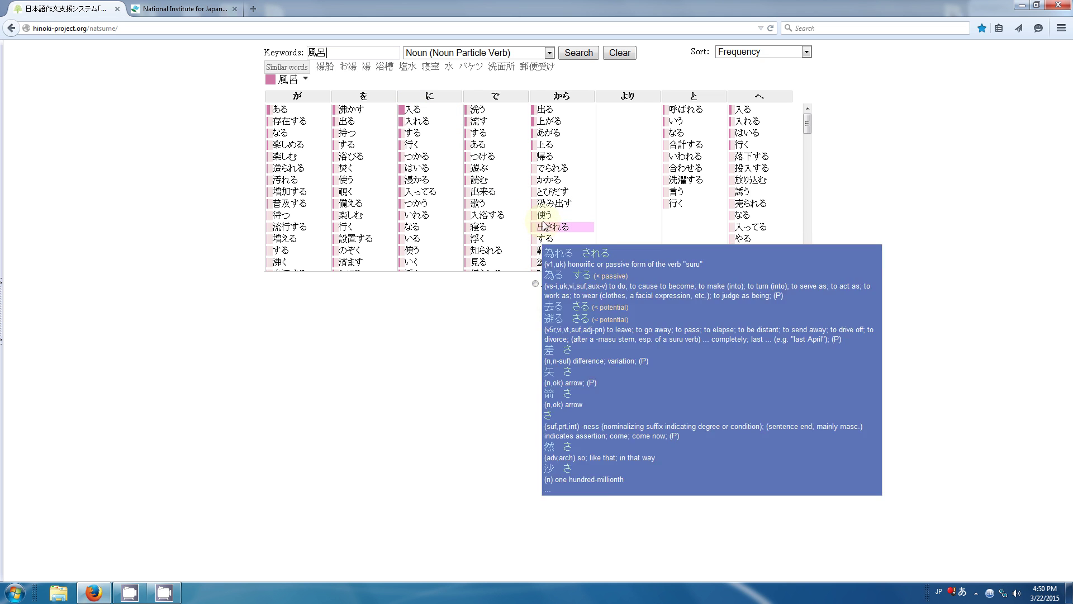
mouse_move(546, 243)
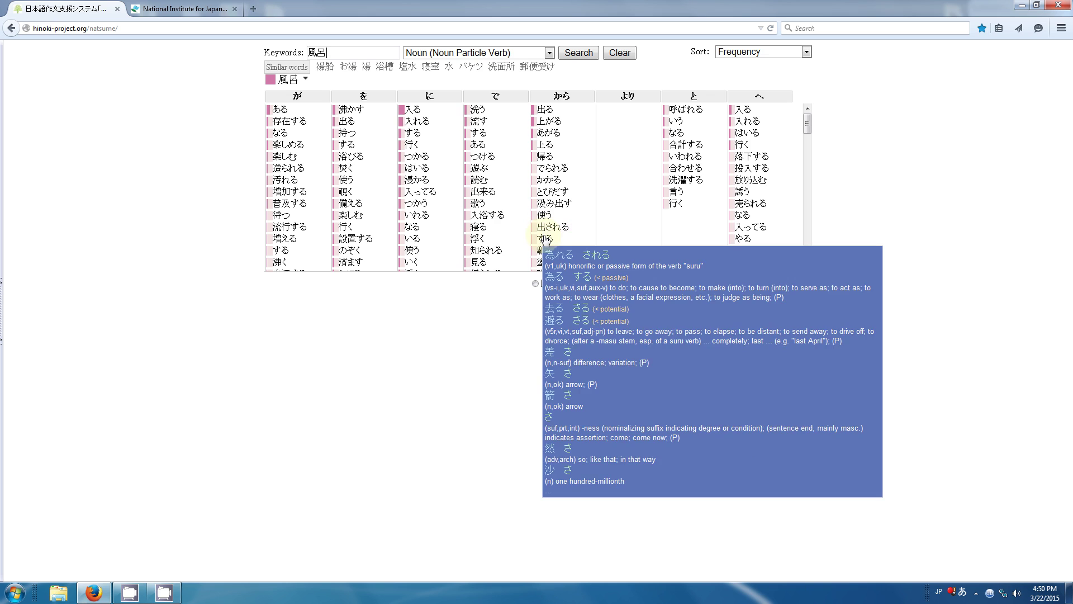
Show the genre frequencies for 風呂に入る, read the example sentences from the 書籍 genre, and close them.
click(414, 112)
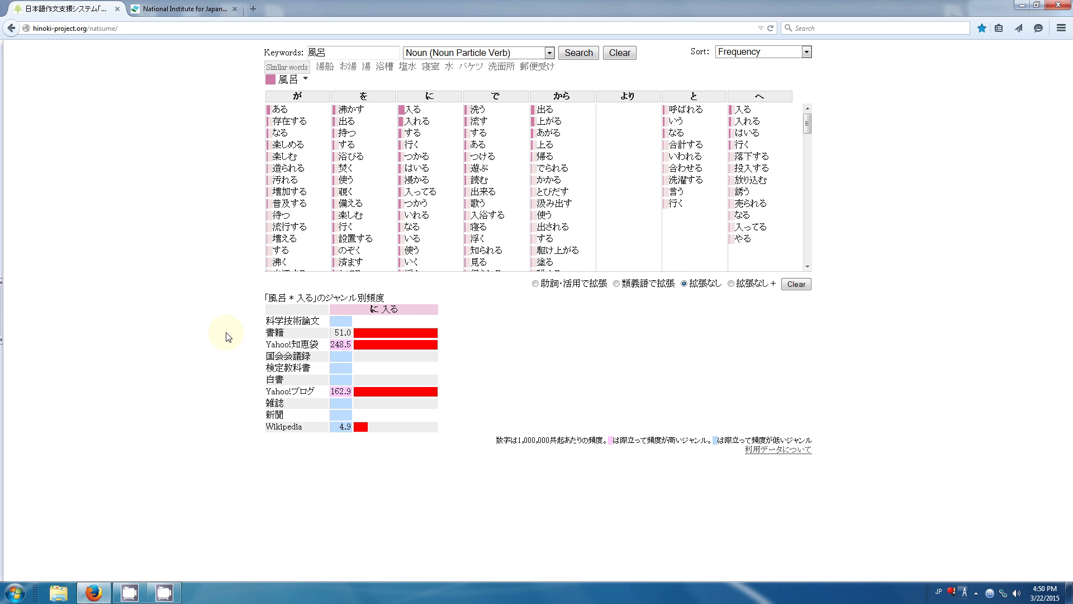
mouse_move(270, 335)
click(341, 337)
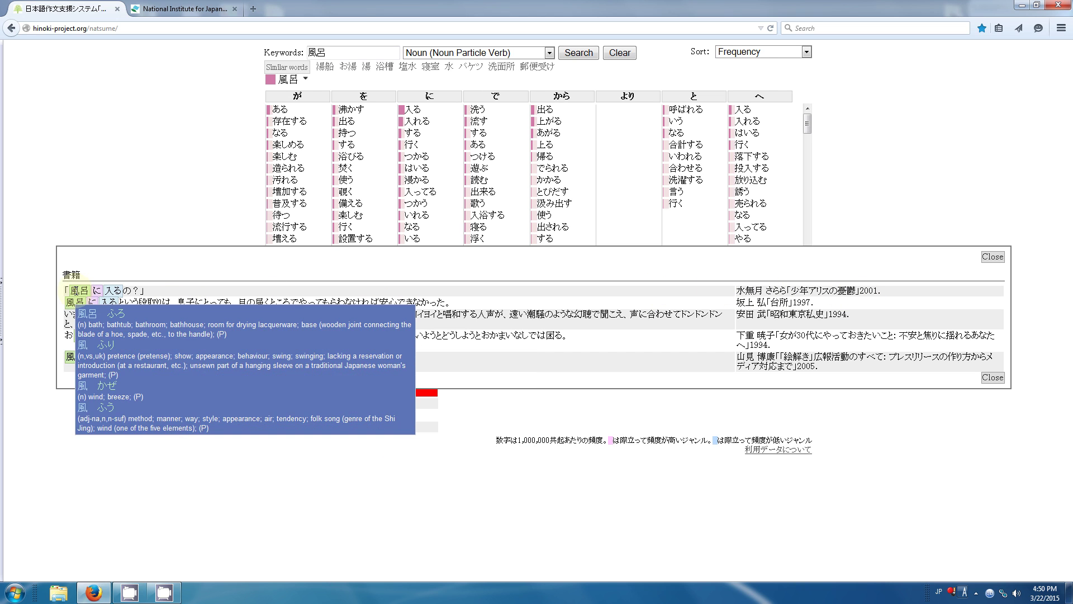
mouse_move(136, 291)
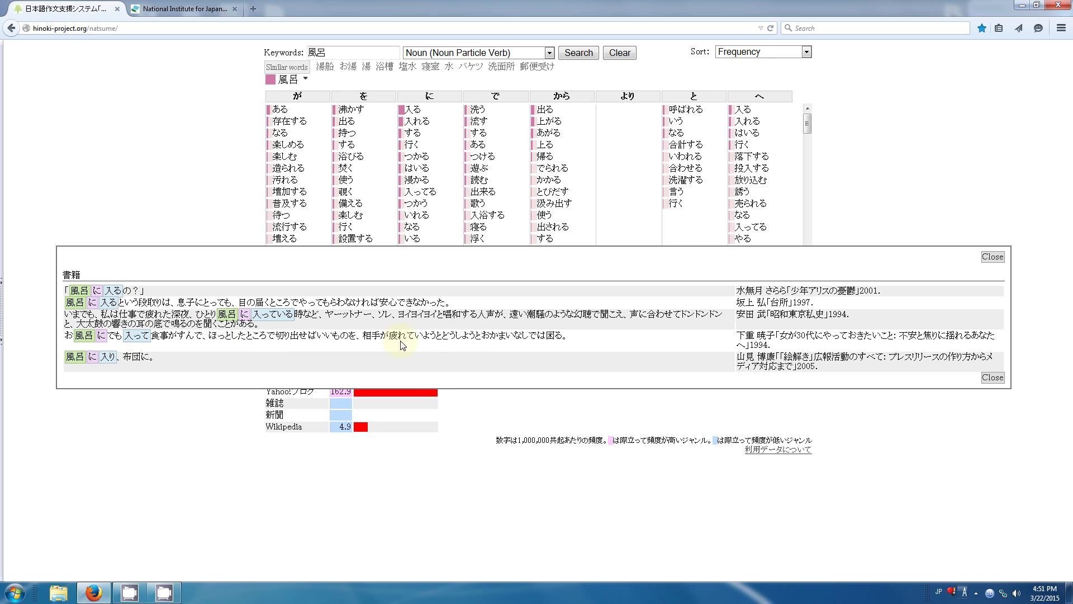
click(993, 257)
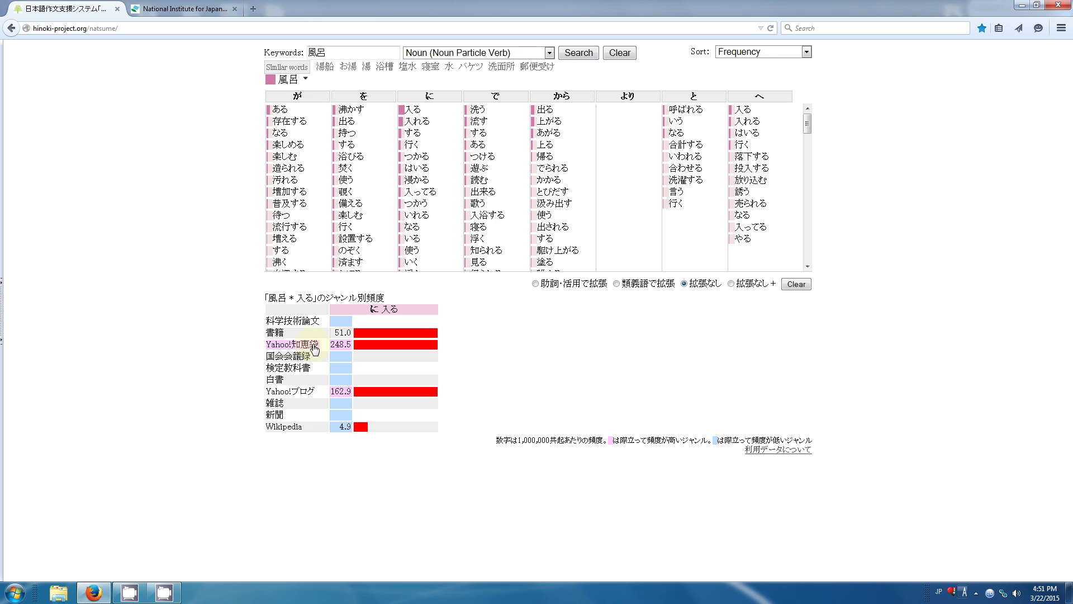
Read the 風呂に入る example sentences from Yahoo!知恵袋 and from Yahoo!ブログ, closing each list after viewing.
mouse_move(294, 350)
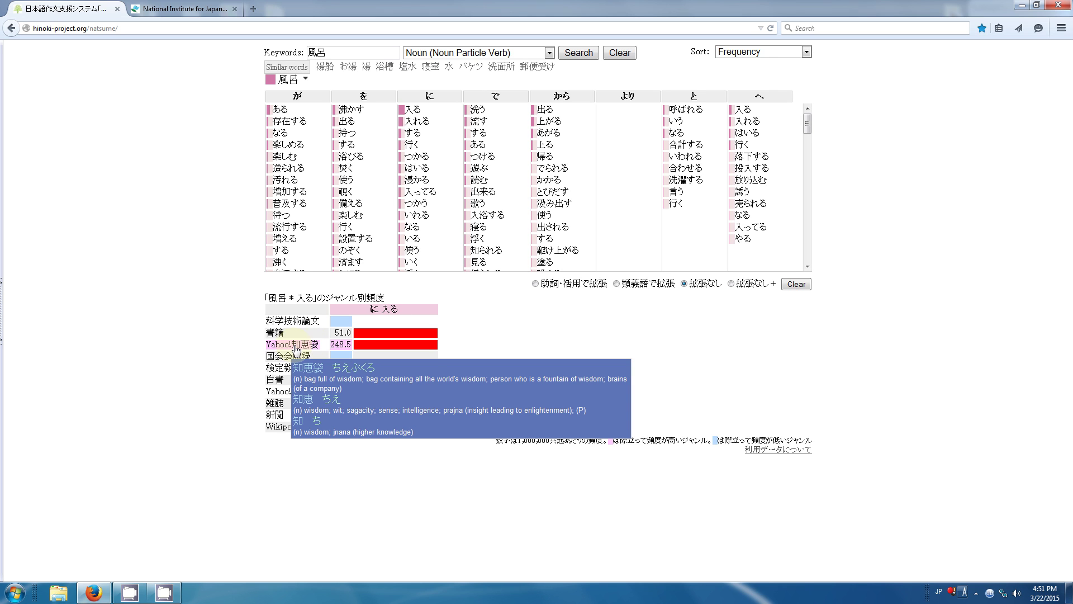
key(shift)
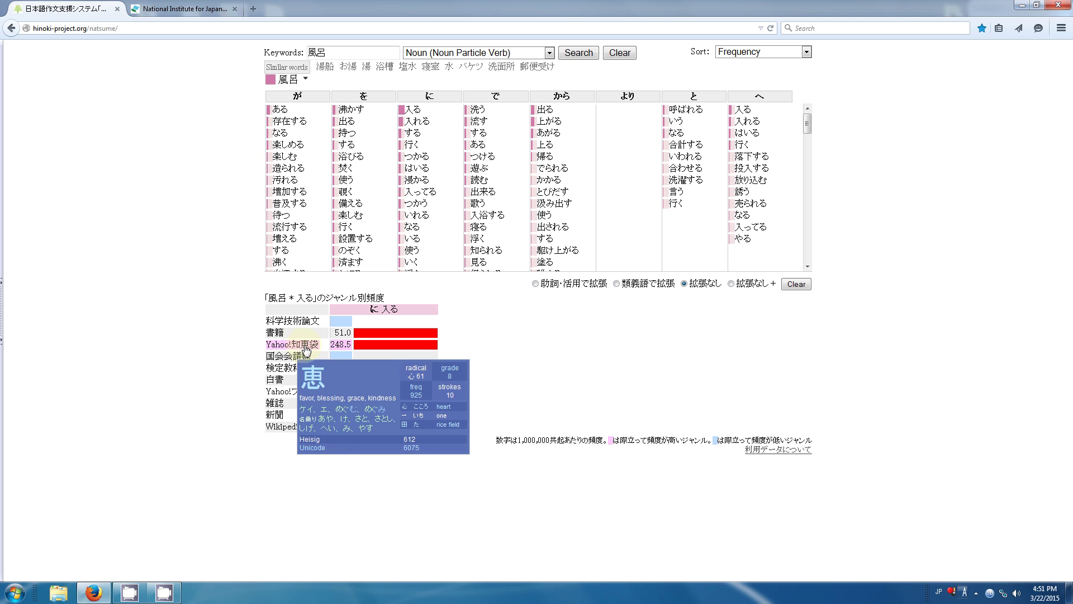
click(302, 351)
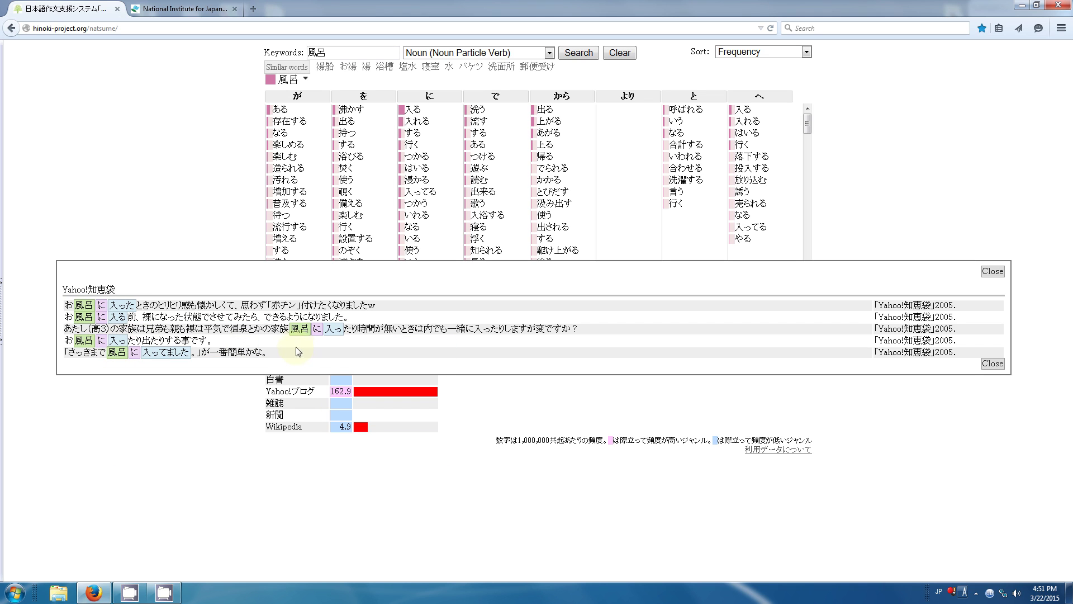
click(993, 271)
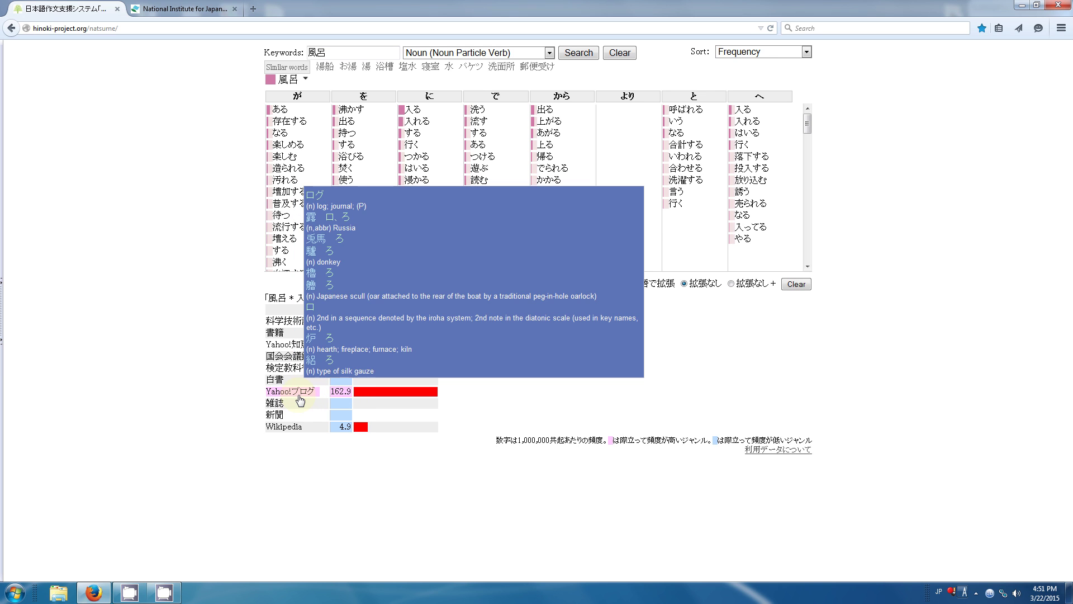
click(299, 396)
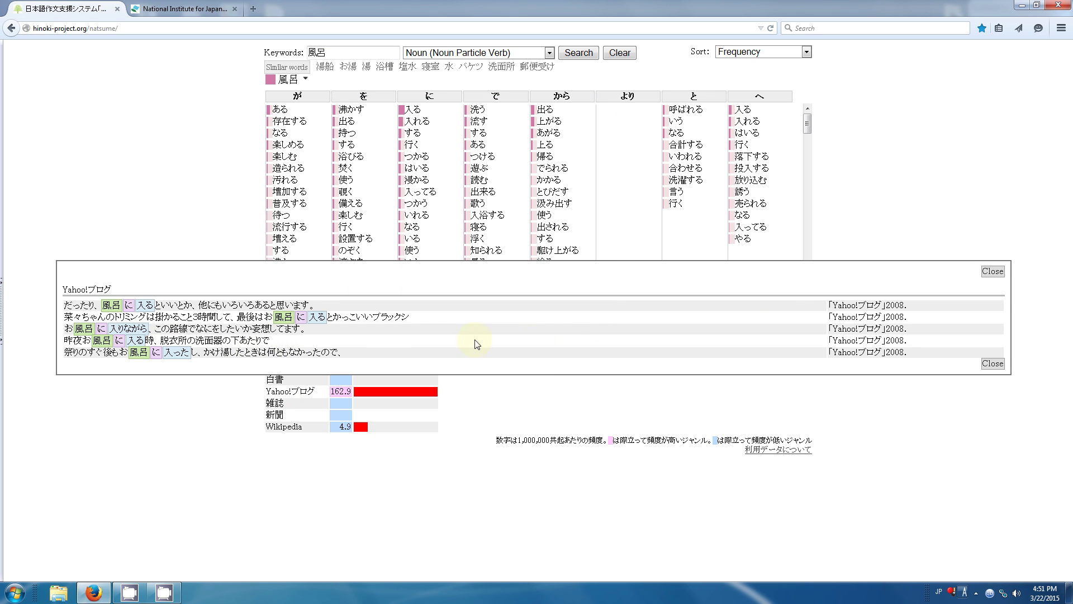
click(978, 272)
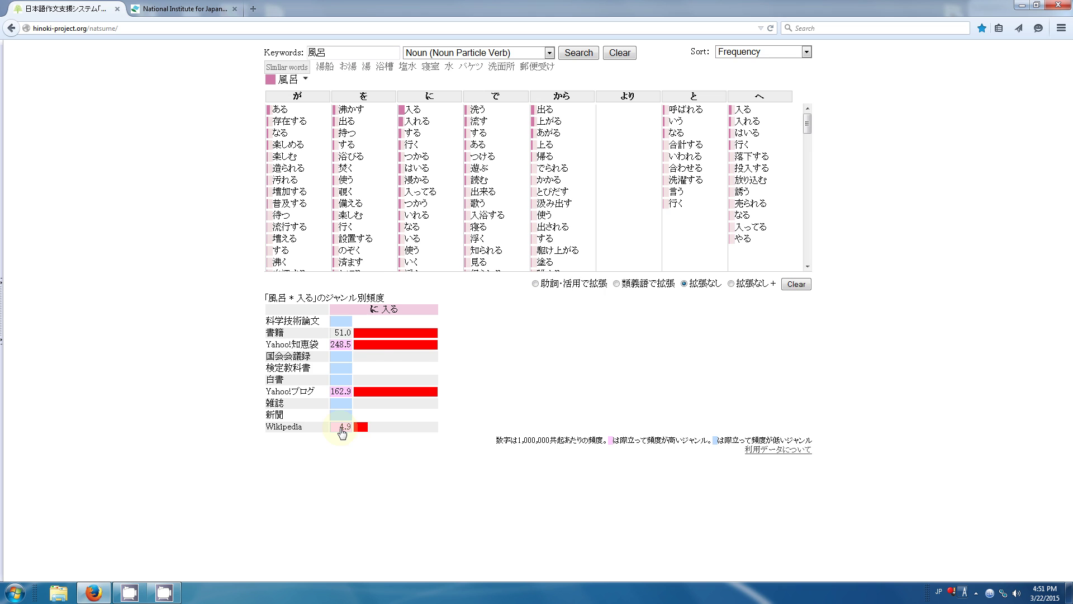
Read the Wikipedia example sentences for 風呂に入る with their source articles, and close the list.
click(342, 428)
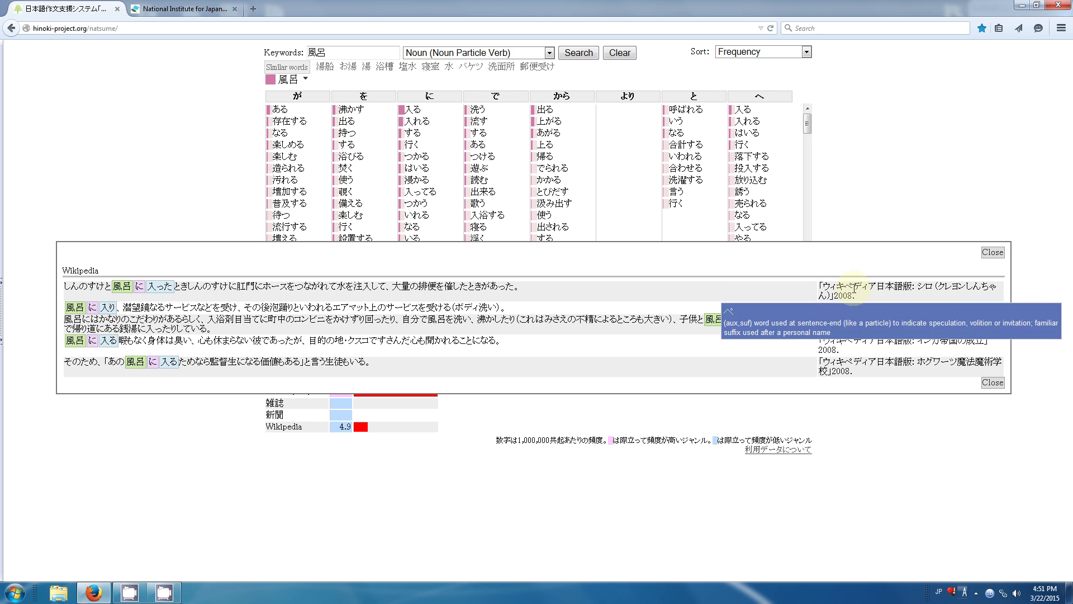
mouse_move(879, 287)
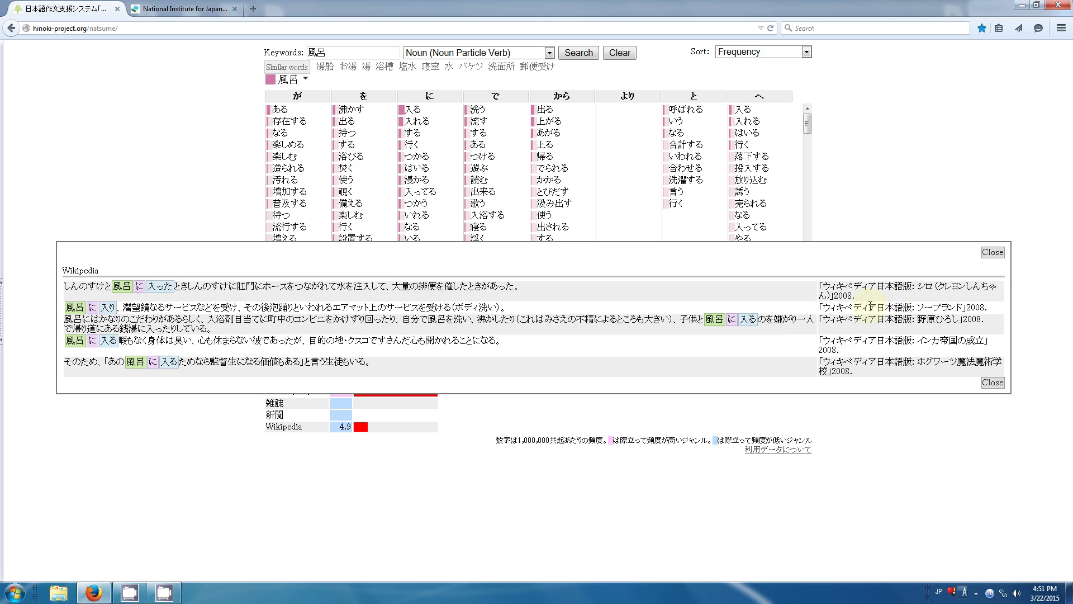
mouse_move(921, 308)
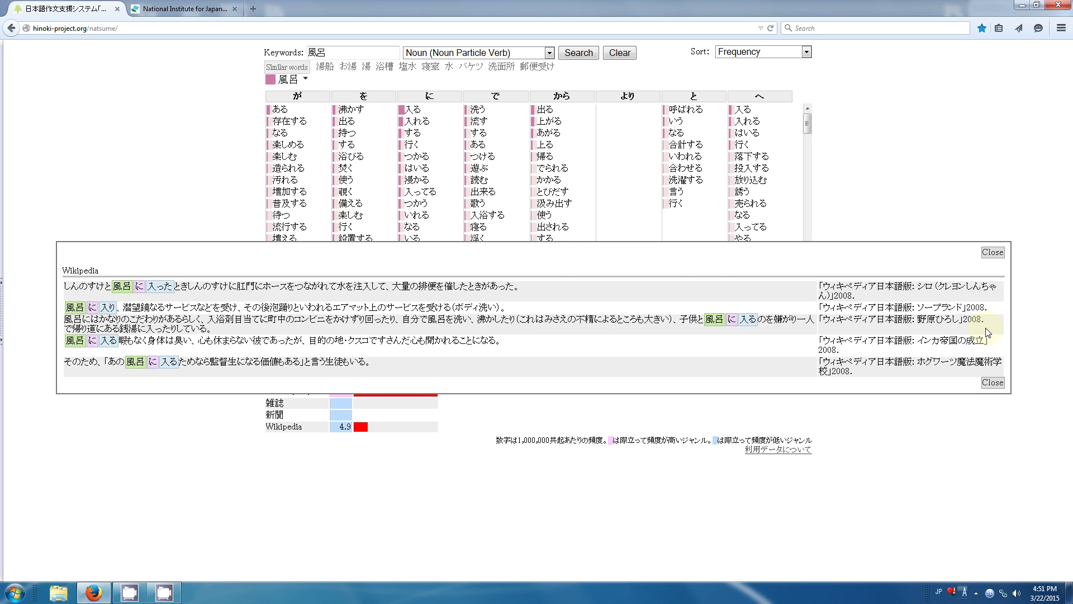
click(993, 253)
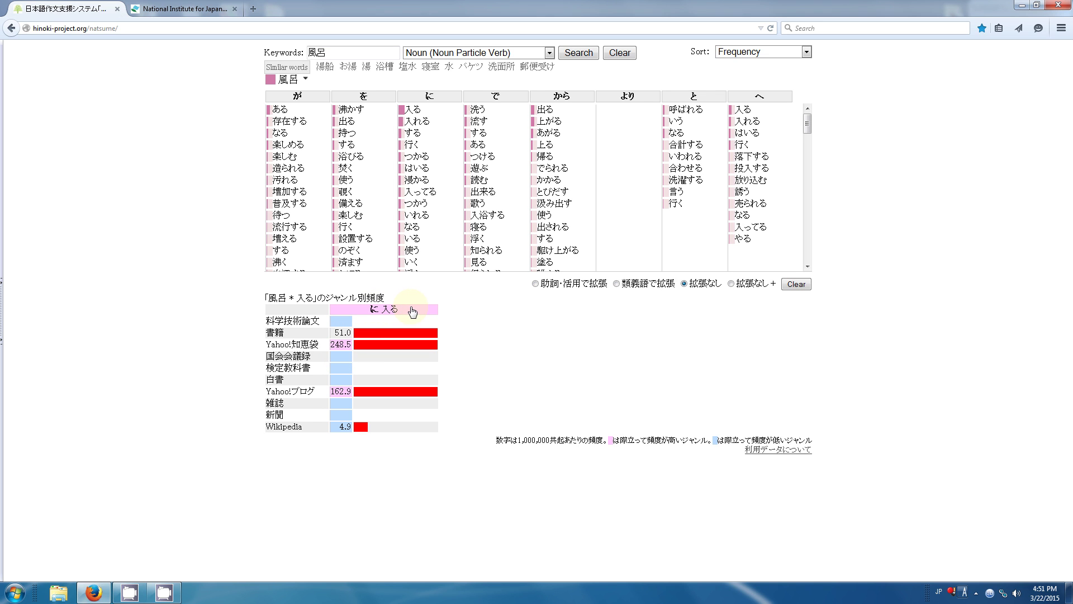
Read the 風呂に入る example sentences from all genres together, and close the list.
click(360, 313)
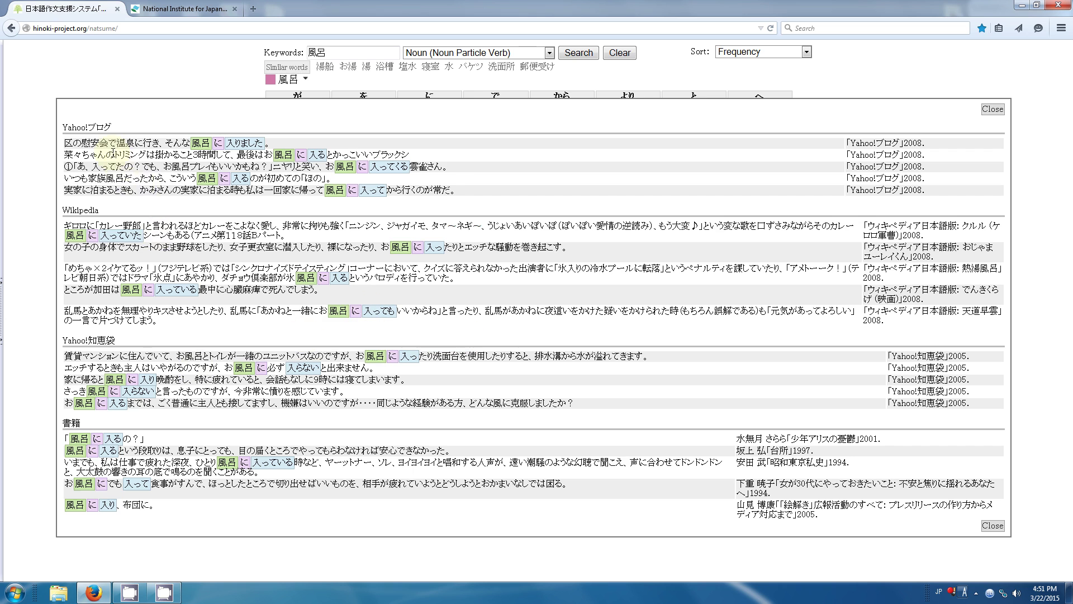
mouse_move(534, 230)
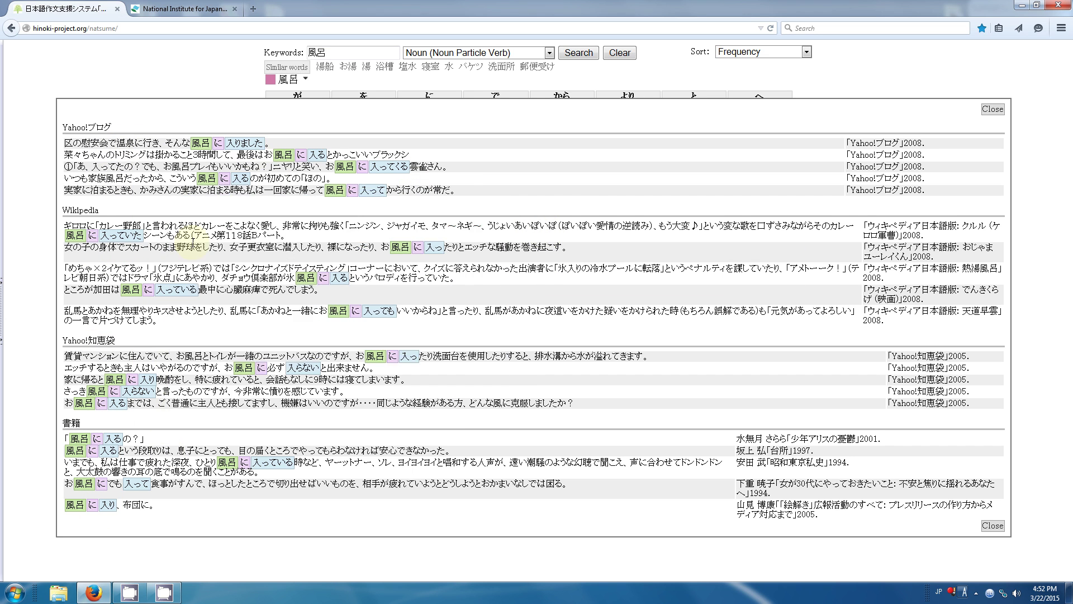
click(993, 110)
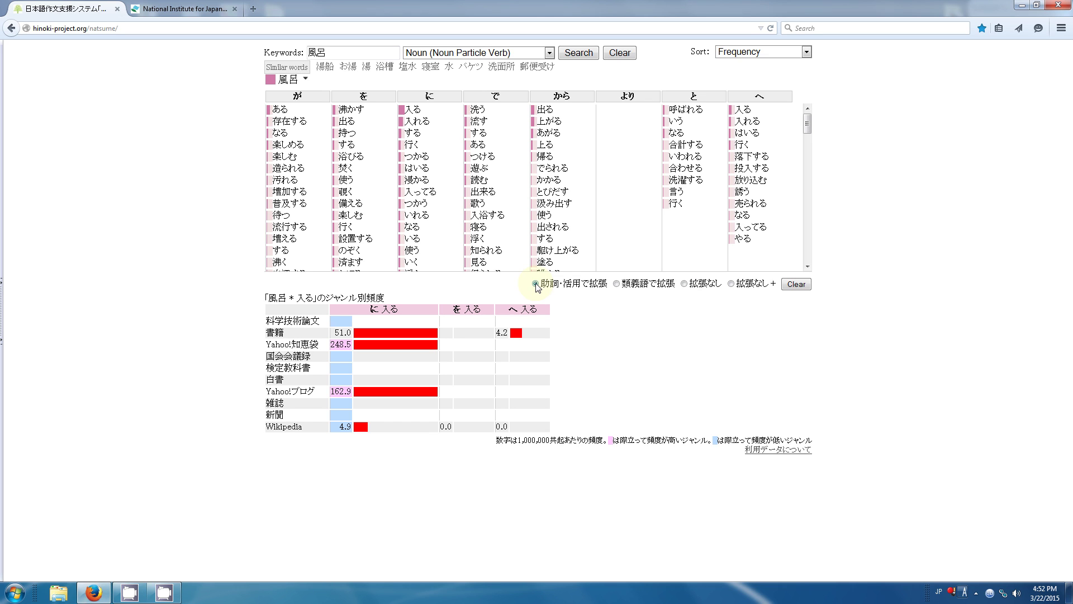
With the genre table expanded by particle and conjugation (助詞・活用で拡張), read the 書籍 examples of 風呂へ入る and close them.
click(501, 334)
mouse_move(194, 324)
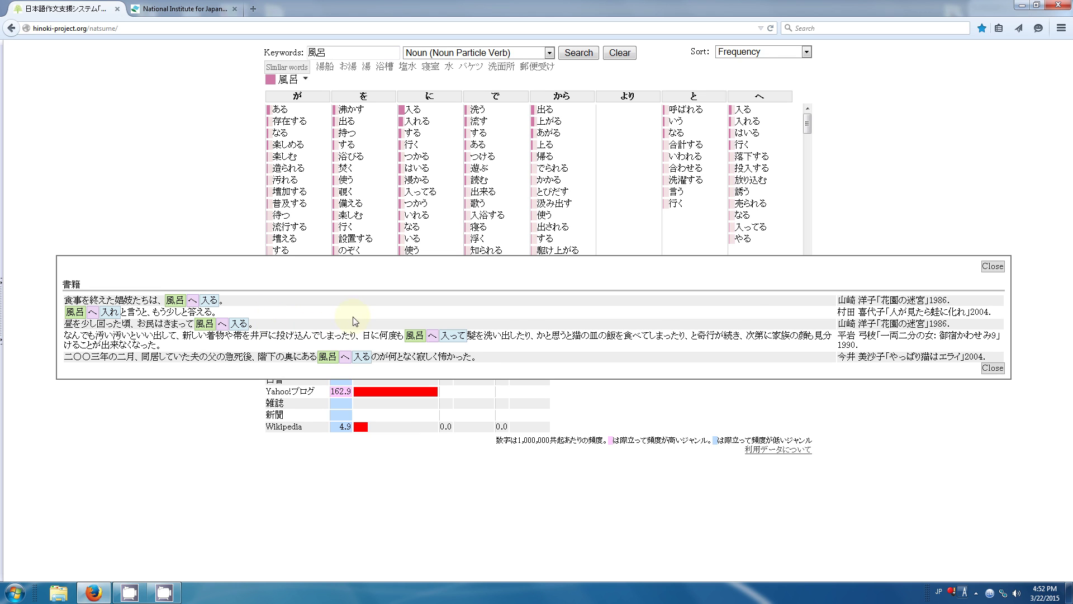
click(991, 267)
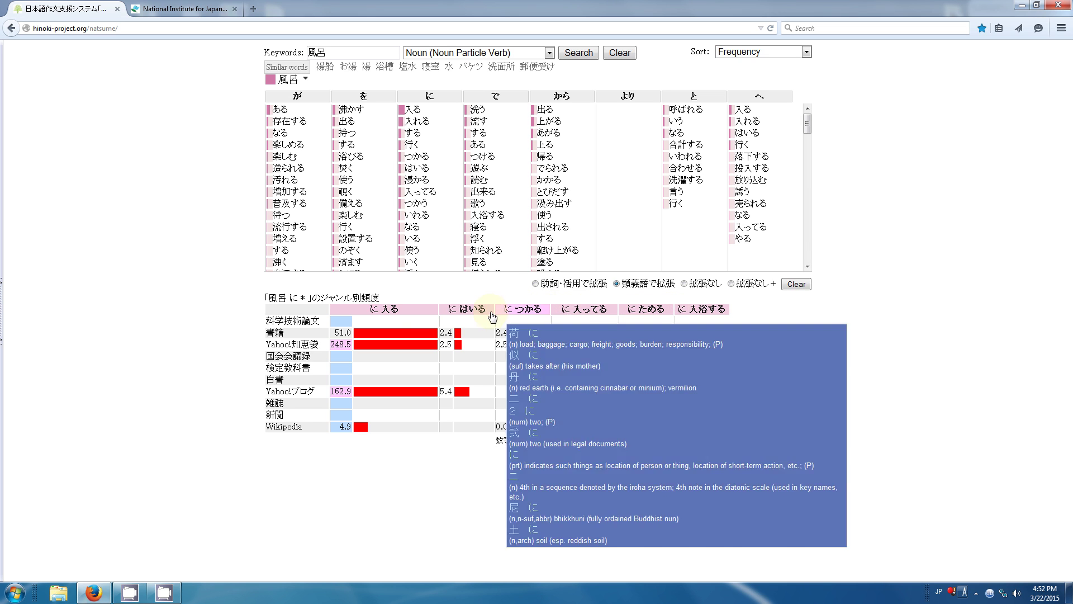
With the genre table expanded by synonyms (類義語で拡張), read the Yahoo!知恵袋 example of 風呂につかる.
mouse_move(512, 317)
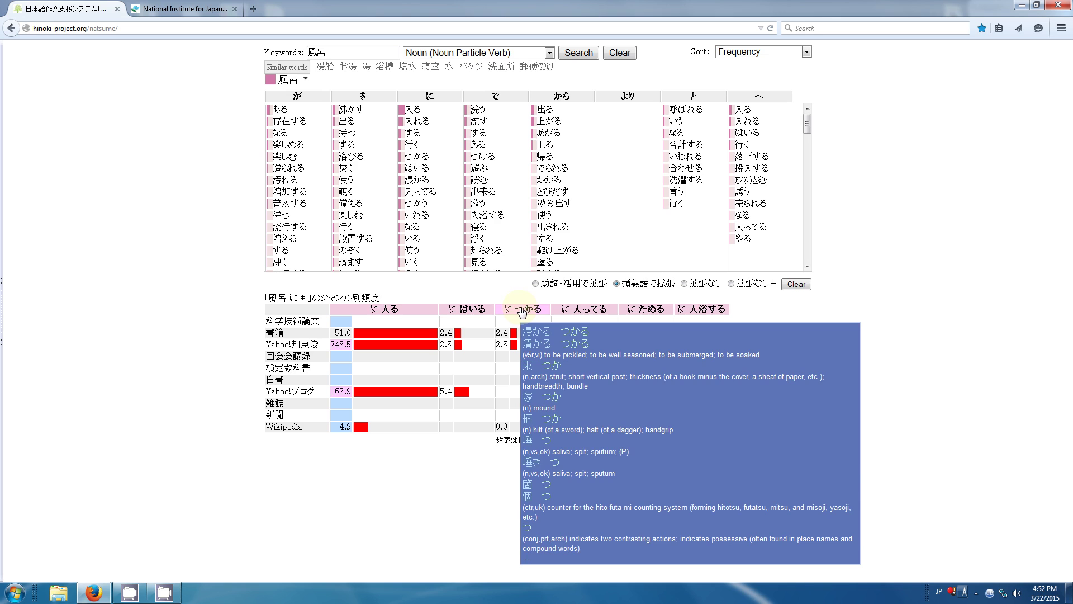
click(501, 346)
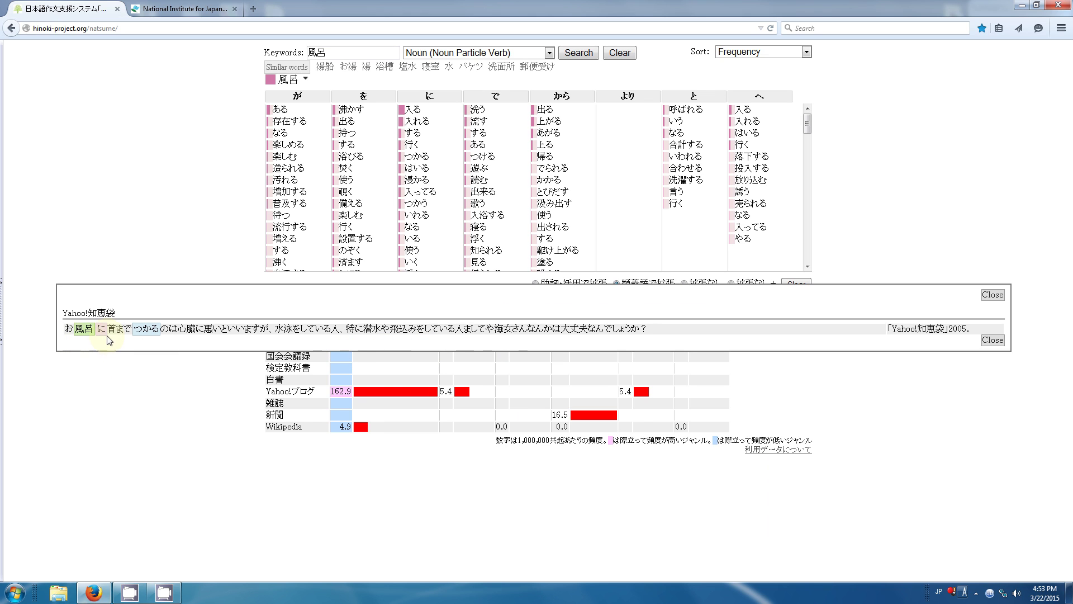
mouse_move(111, 330)
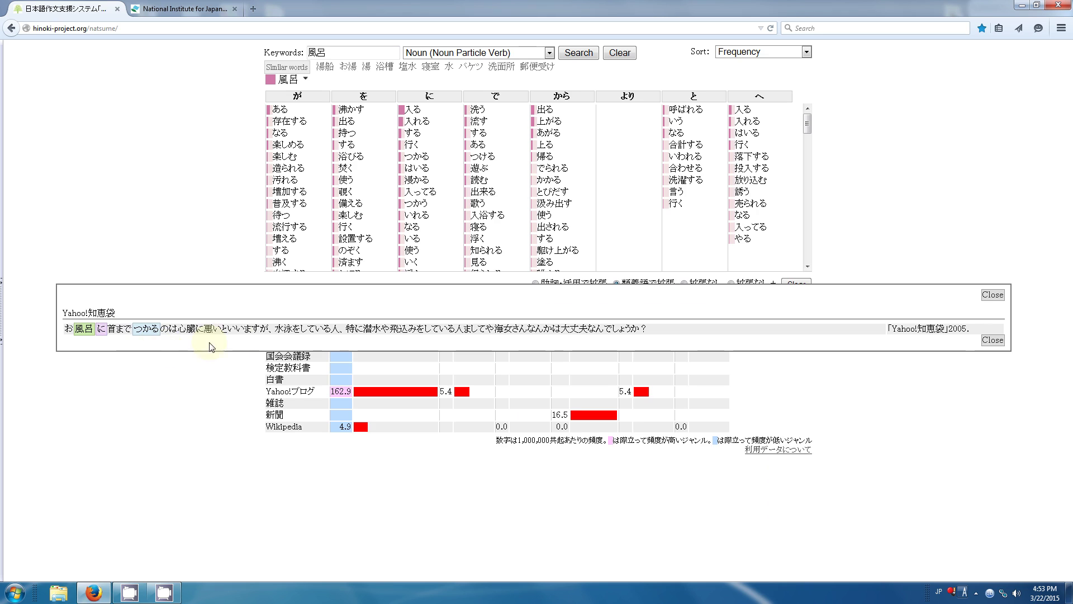
Close the つかる example and switch the genre table to 拡張なし+, and finally to 拡張なし.
click(991, 296)
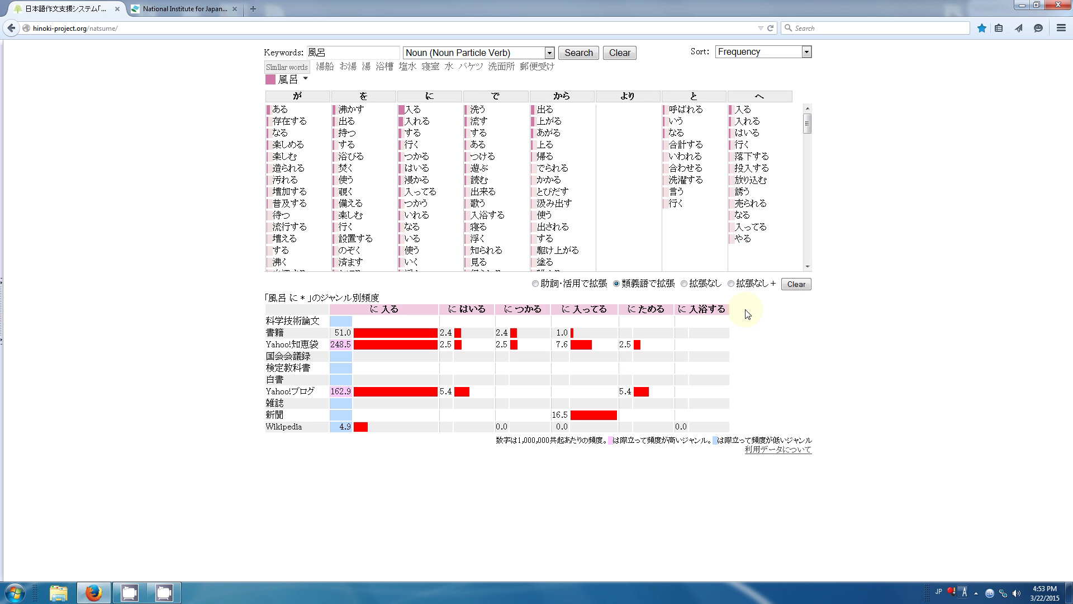
click(732, 284)
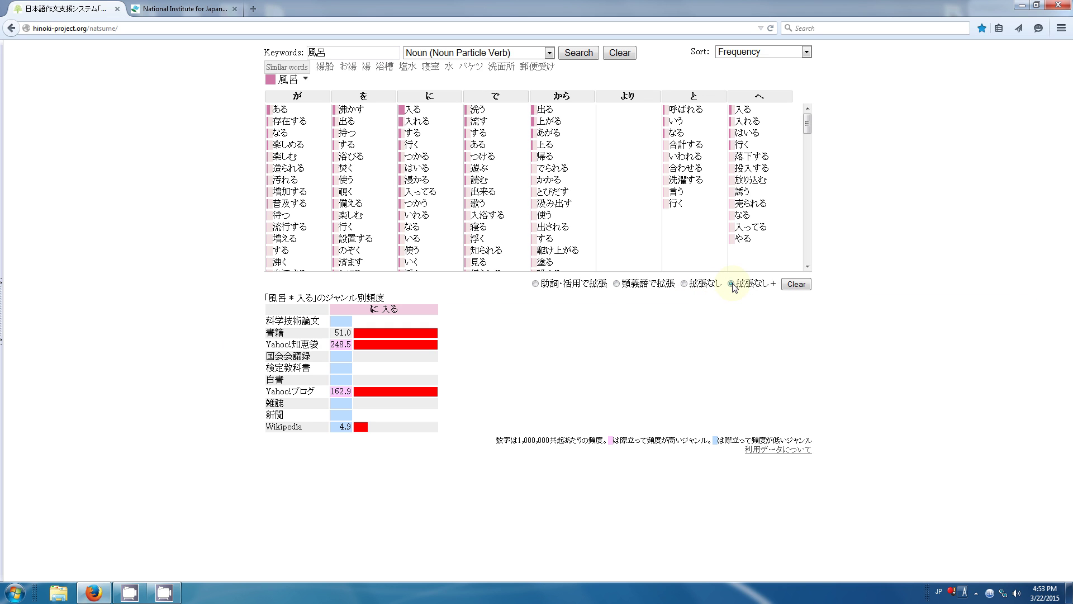
click(696, 284)
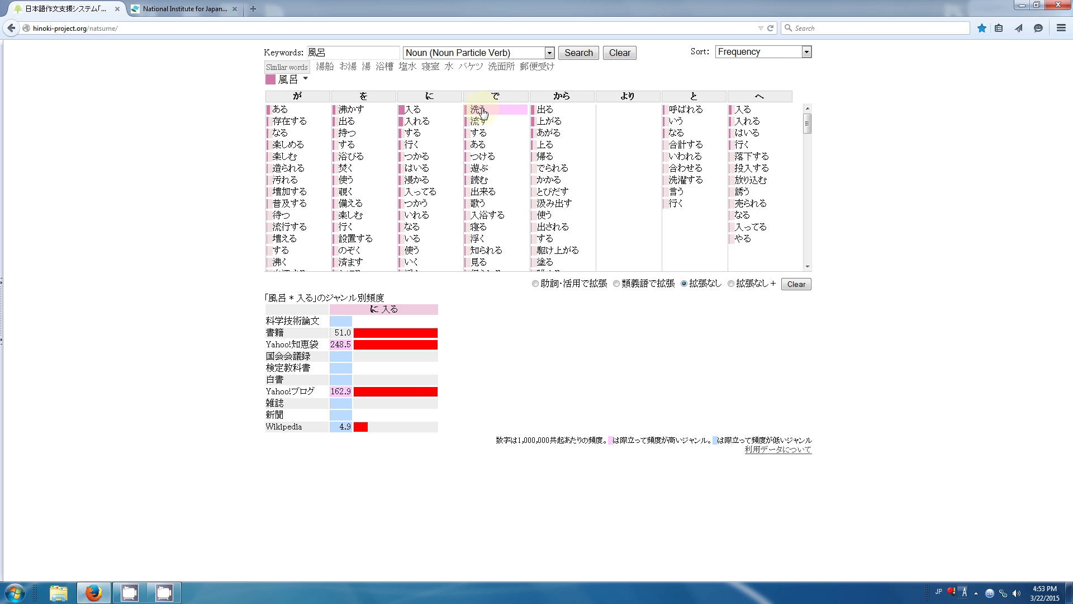
Show the genre frequencies of 風呂で洗う, read its Yahoo!知恵袋 example sentences, and close the list.
mouse_move(475, 115)
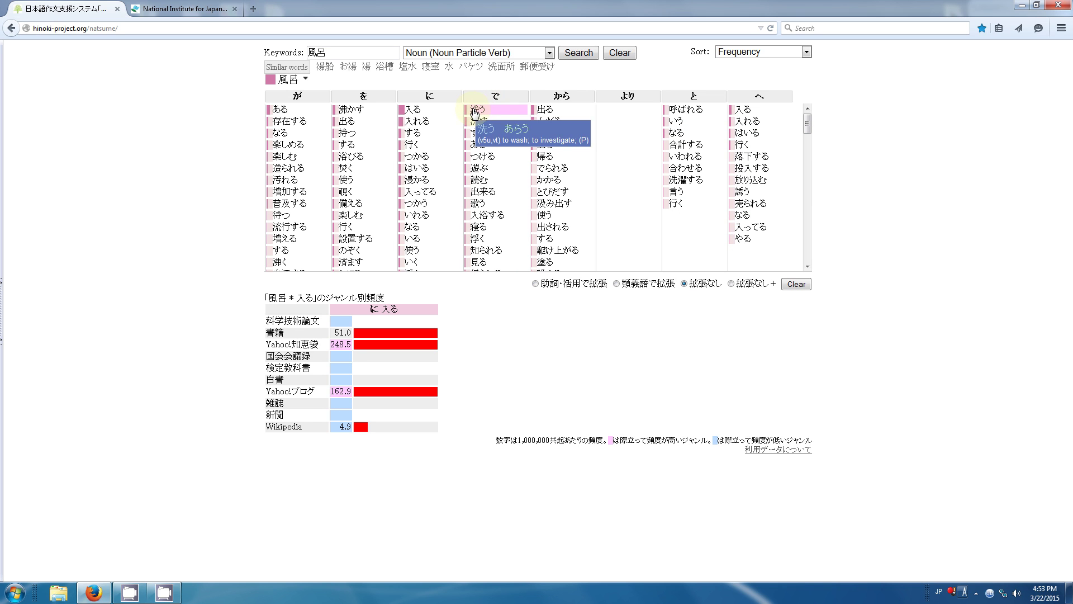
click(475, 111)
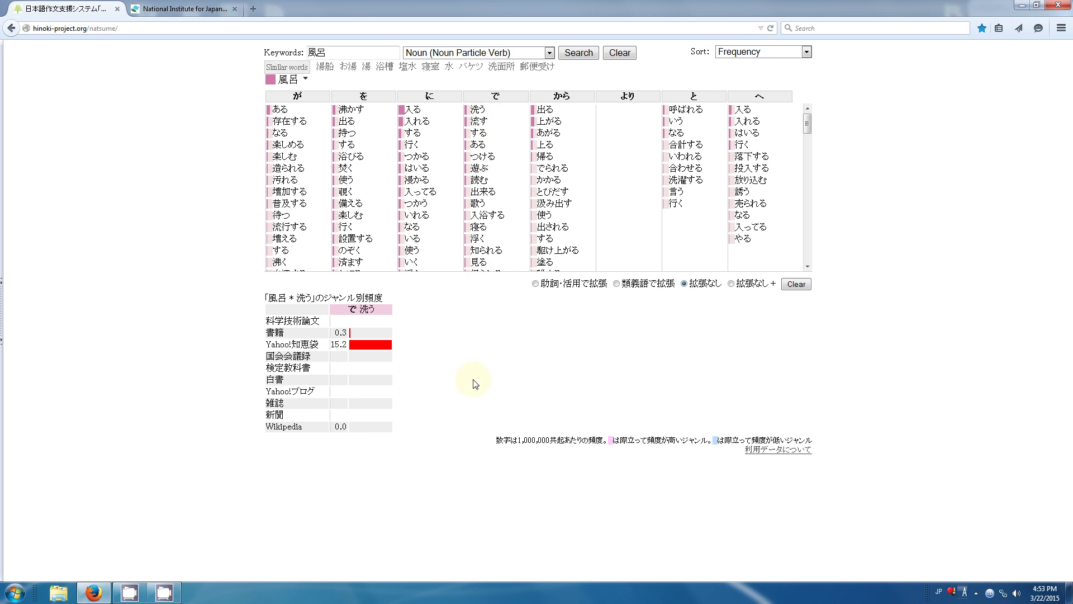
click(315, 346)
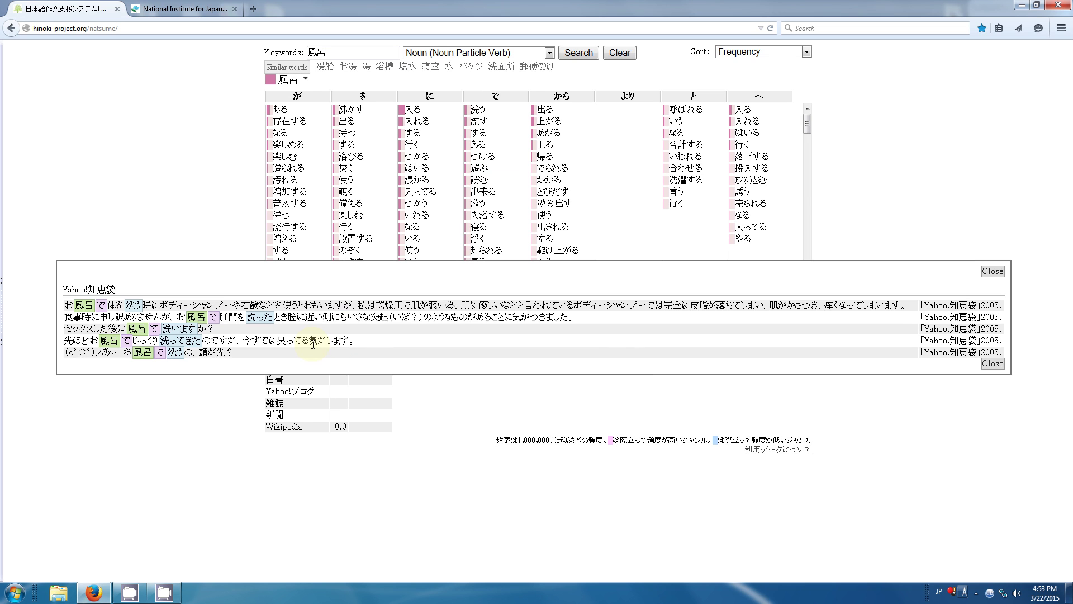
mouse_move(82, 323)
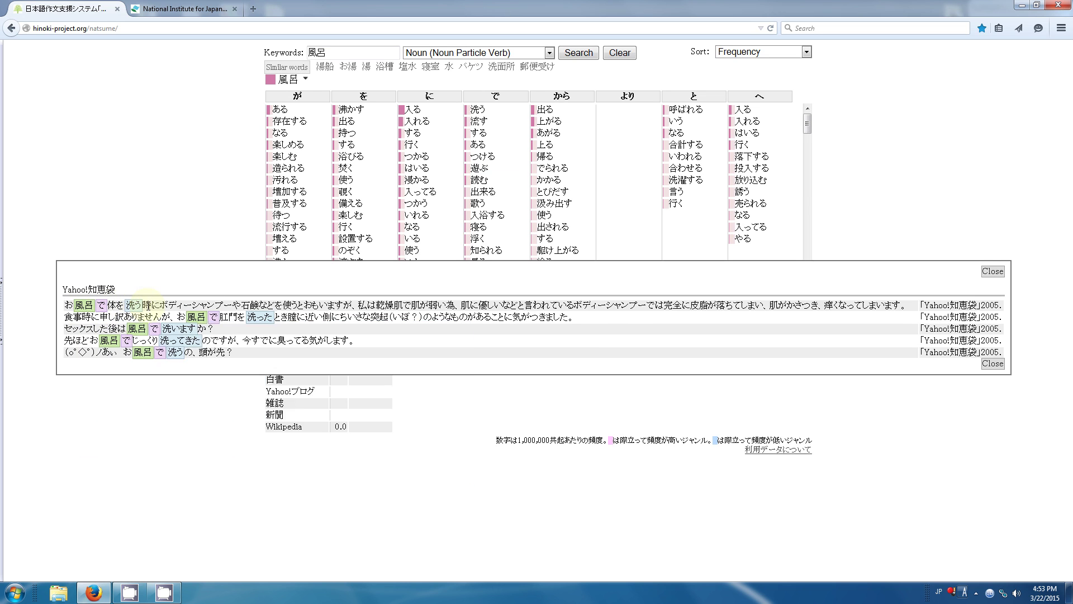
click(992, 273)
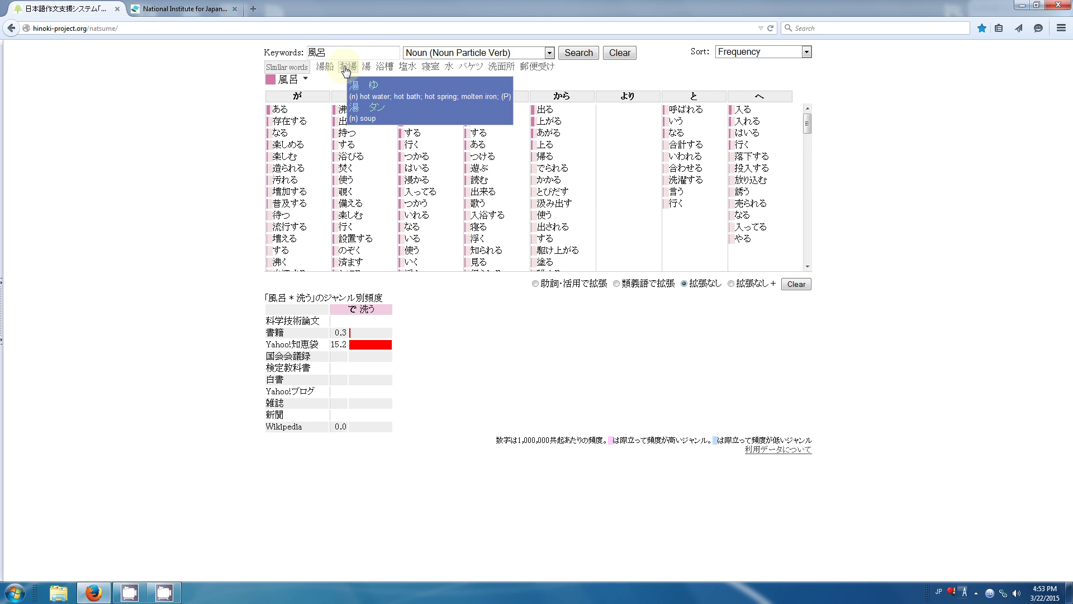
Add the similar word お湯 to the comparison and show the genre frequencies of both nouns with に入る.
mouse_move(344, 69)
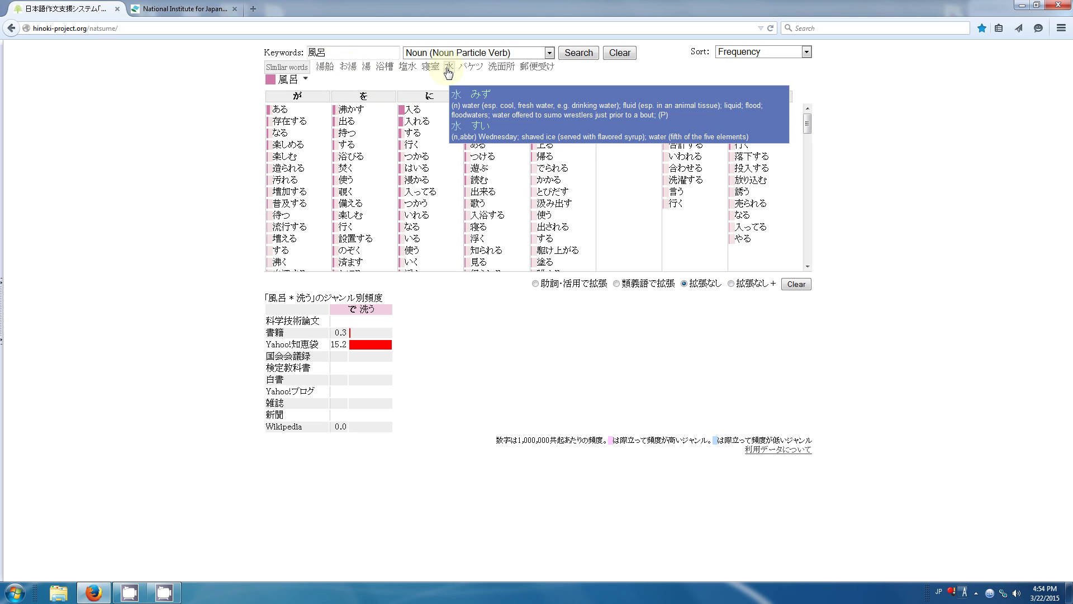
click(347, 68)
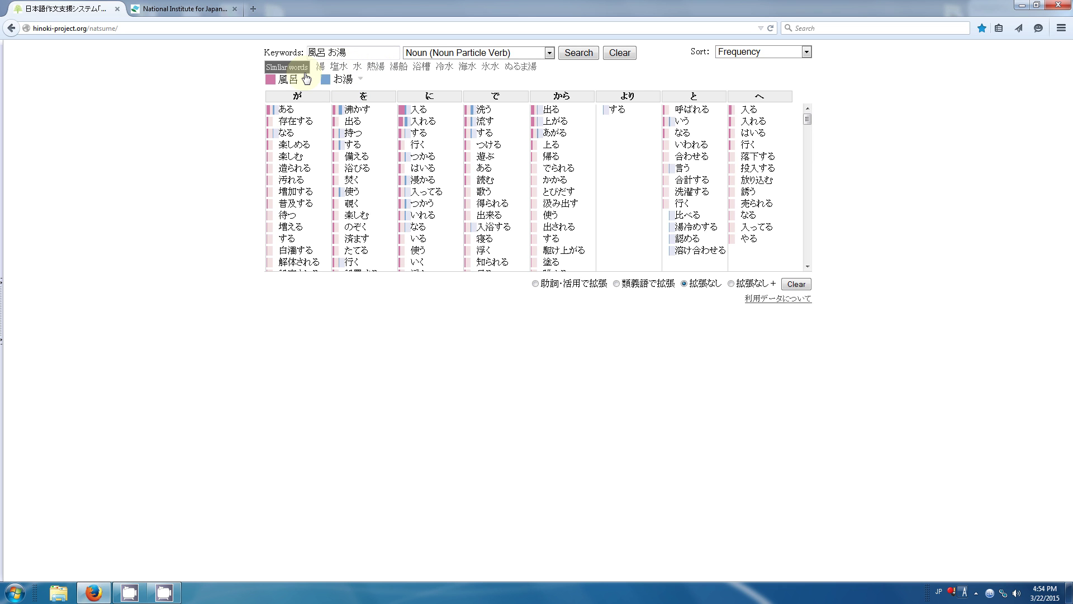
mouse_move(308, 87)
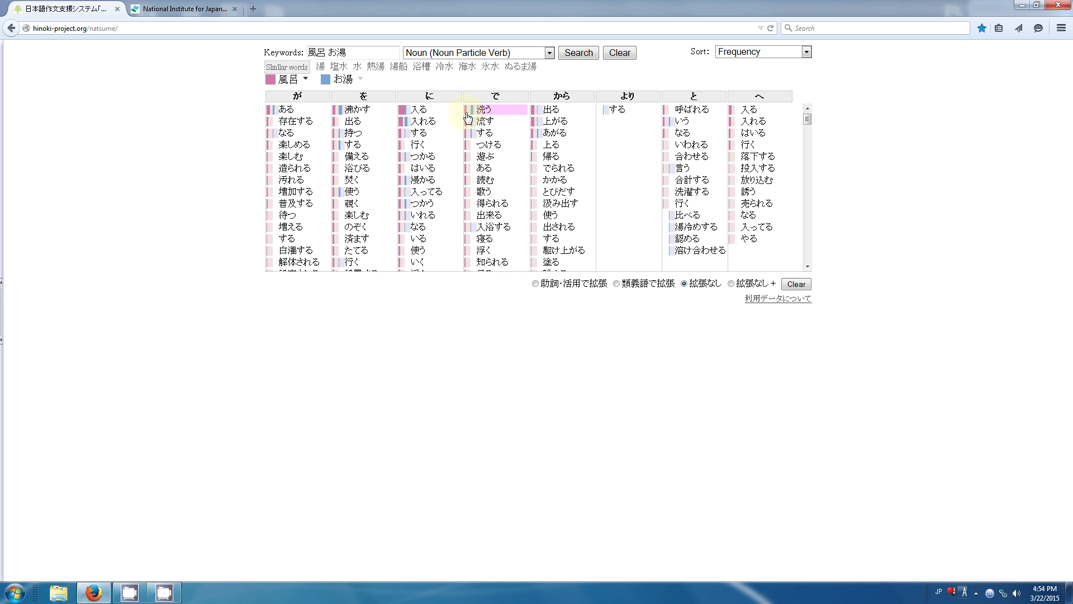
mouse_move(481, 115)
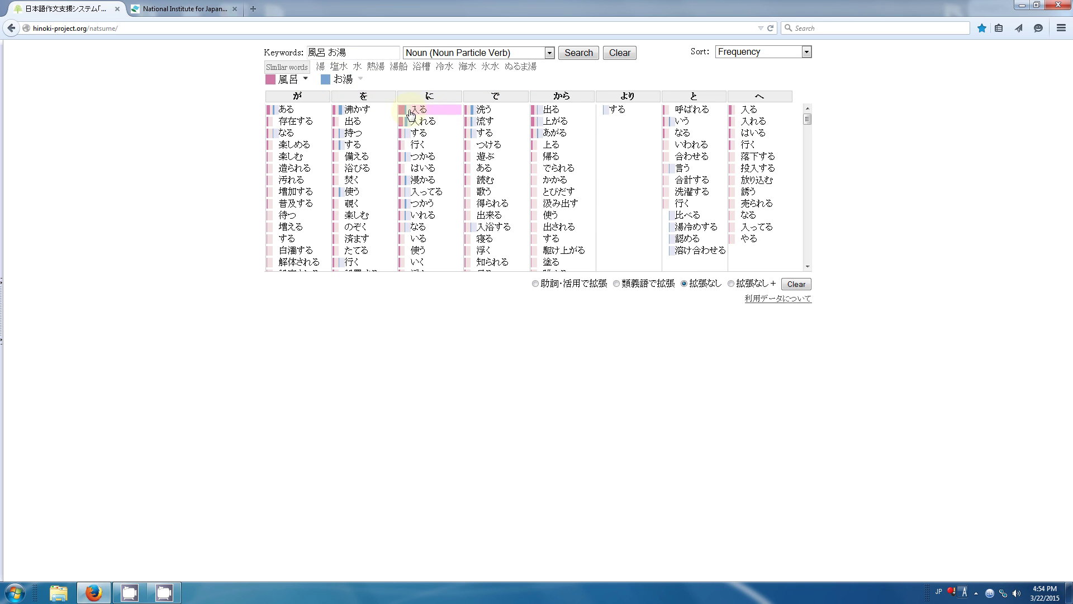
click(420, 114)
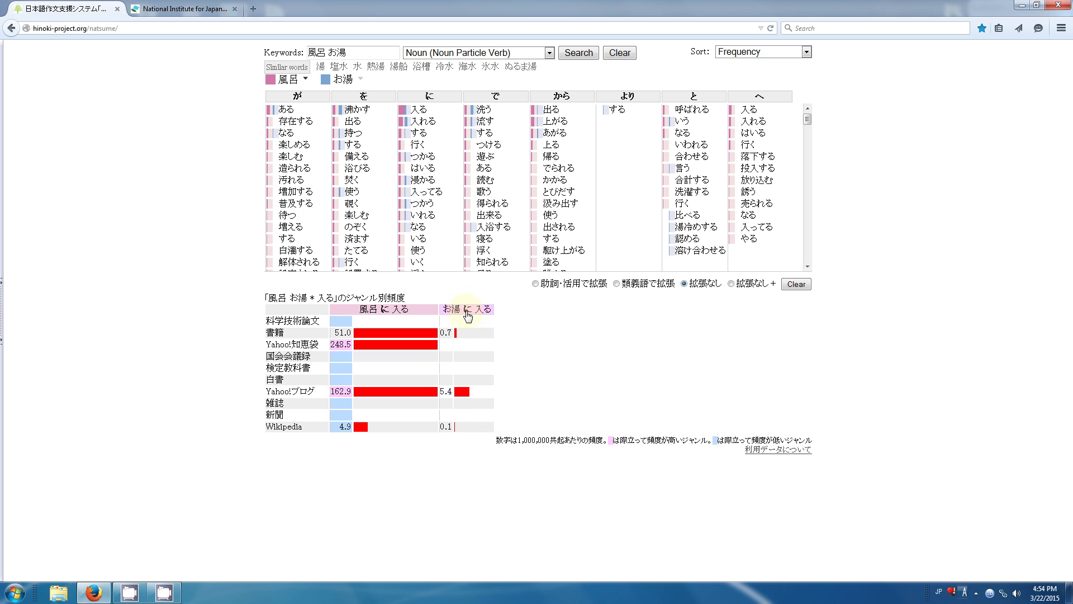
mouse_move(452, 315)
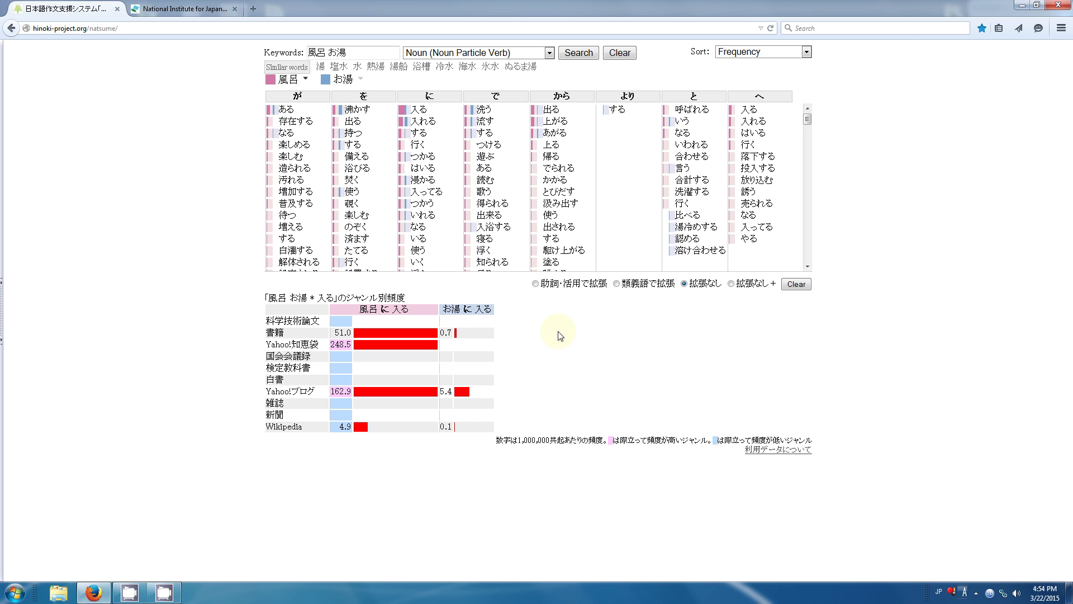
Read the Yahoo!ブログ, 書籍 and Wikipedia example sentences for お湯に入る, closing each list.
click(448, 394)
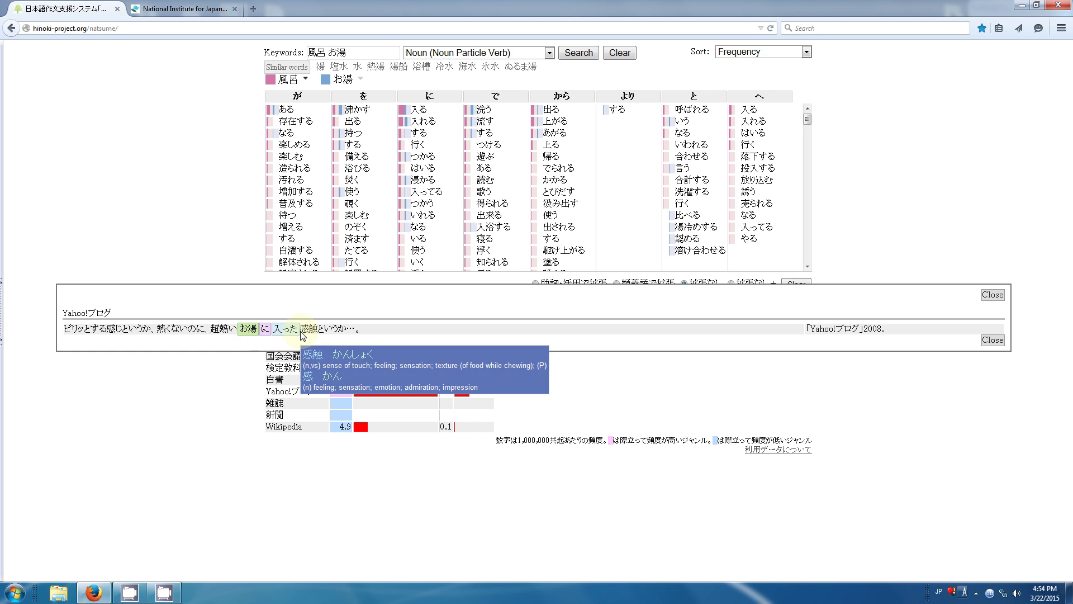
mouse_move(304, 333)
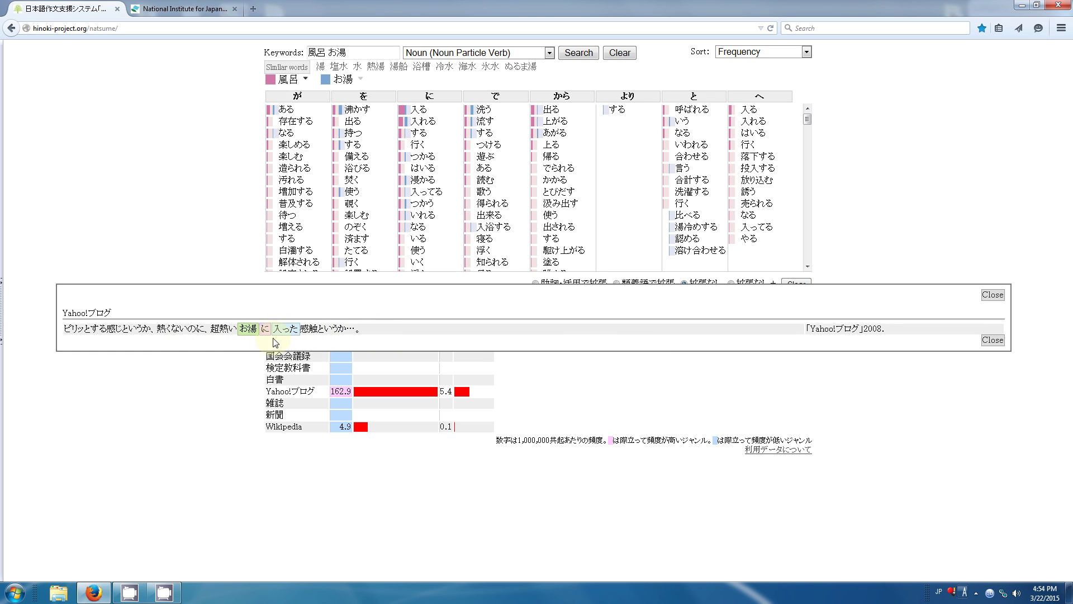
click(993, 295)
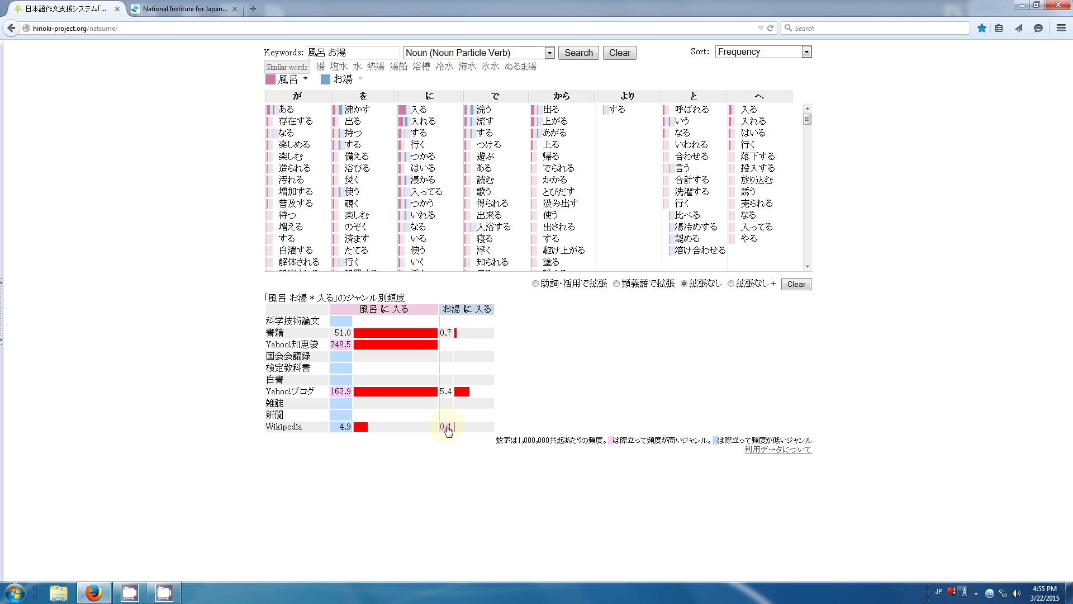
click(447, 333)
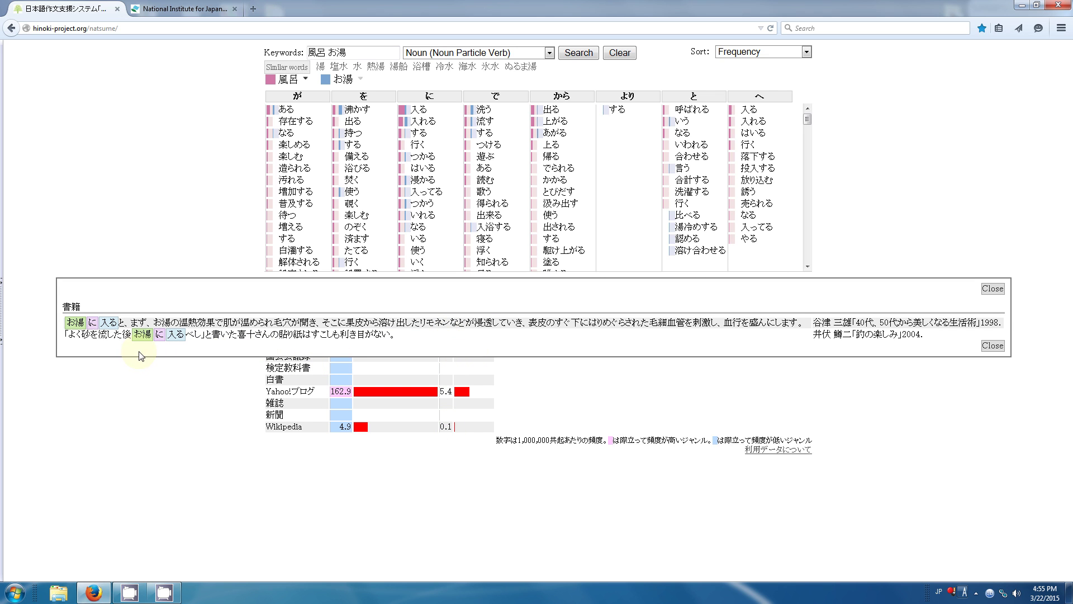
click(993, 288)
click(446, 427)
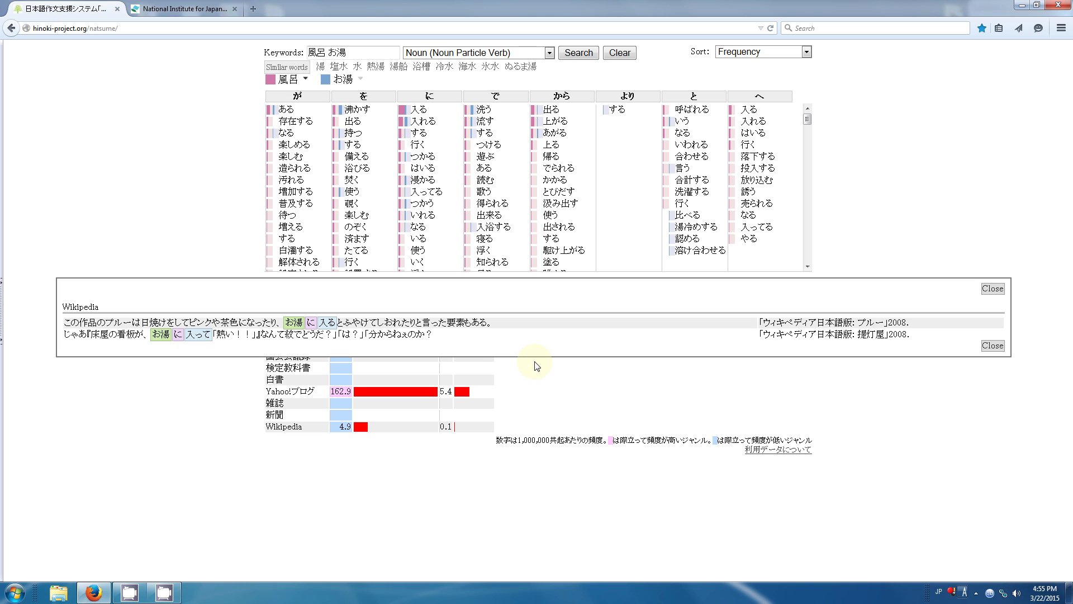
click(993, 288)
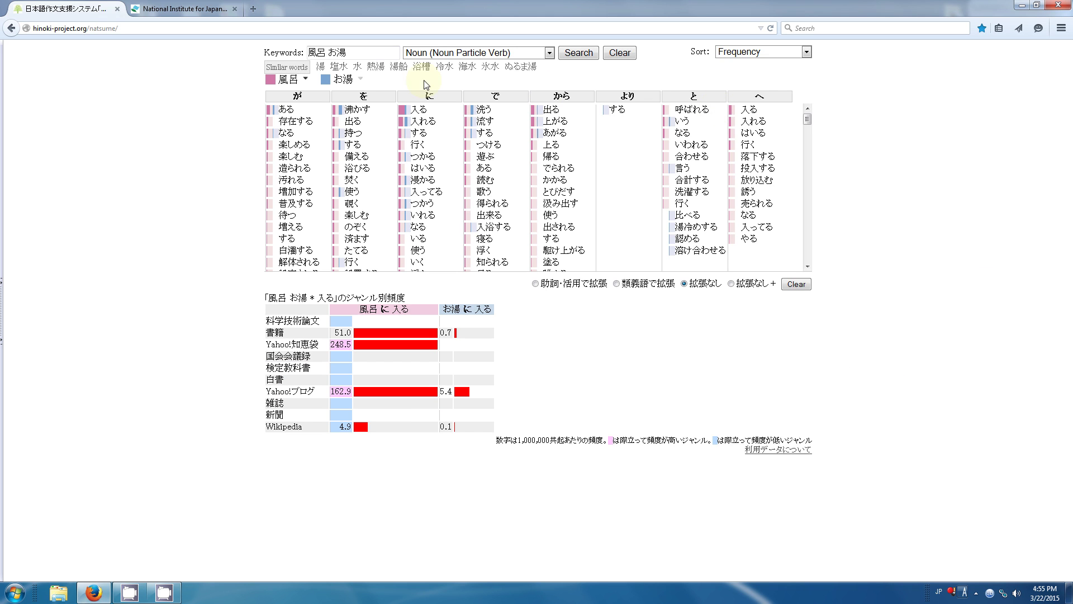
Add the similar word 水 to the comparison and show the genre frequencies of all three nouns with で洗う.
mouse_move(451, 76)
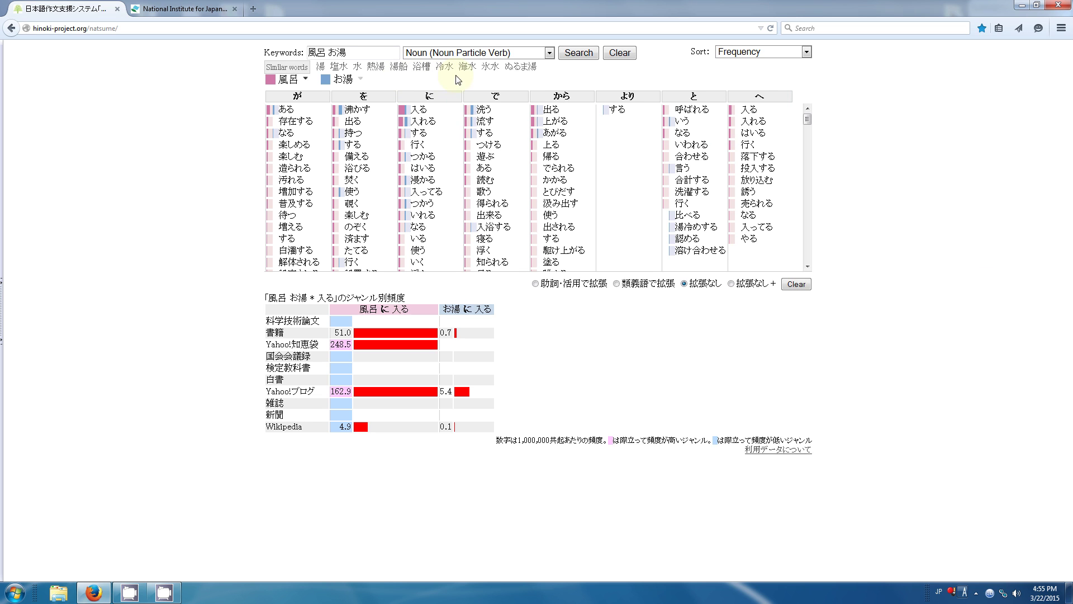
click(357, 67)
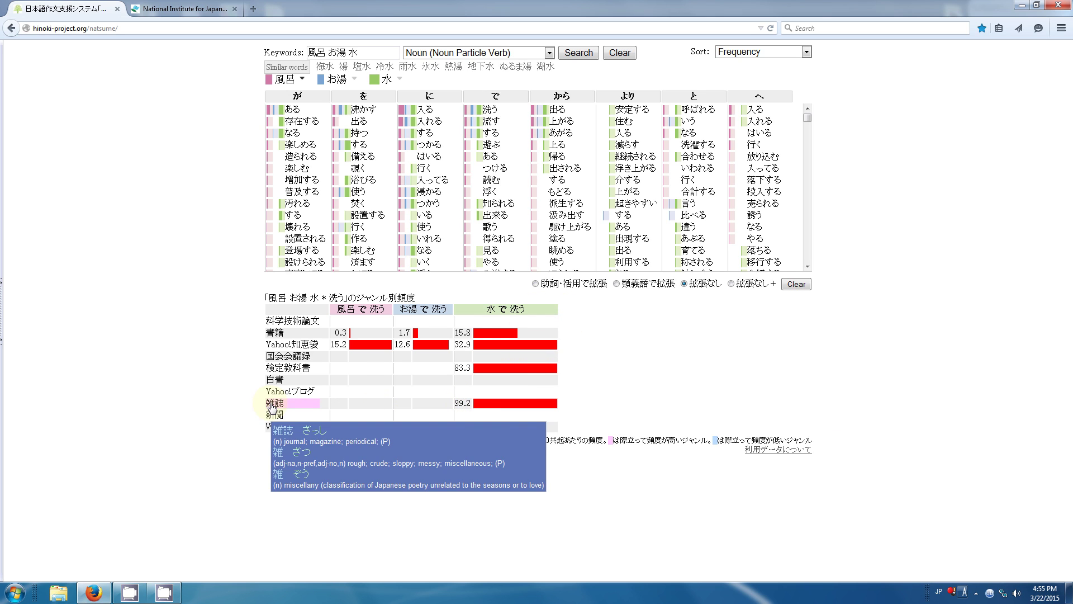
Read the 雑誌 and 検定教科書 example sentences for 水で洗う, closing each list.
click(462, 406)
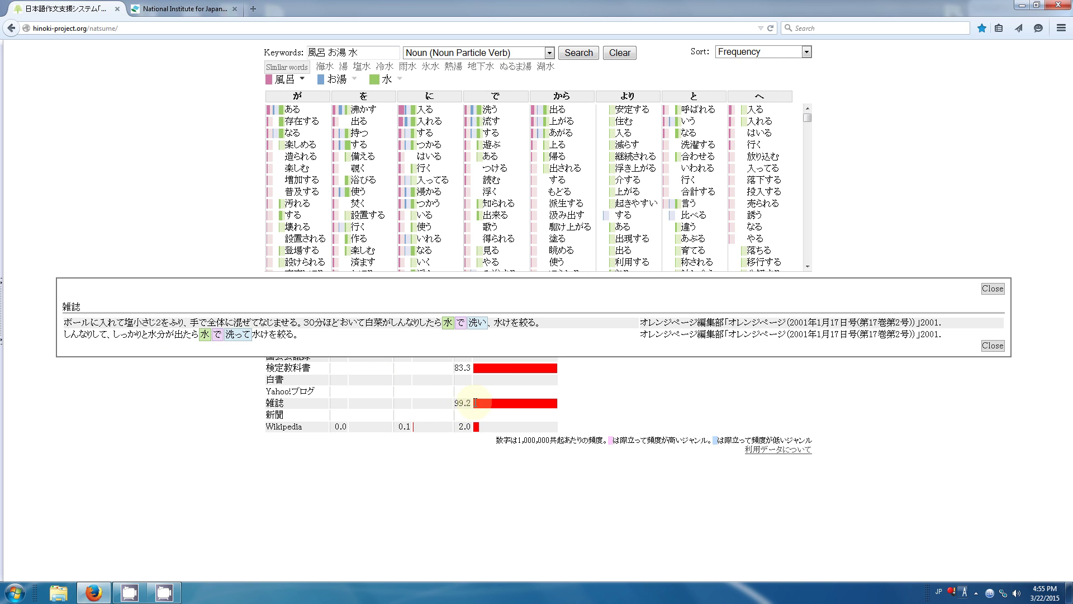
mouse_move(73, 331)
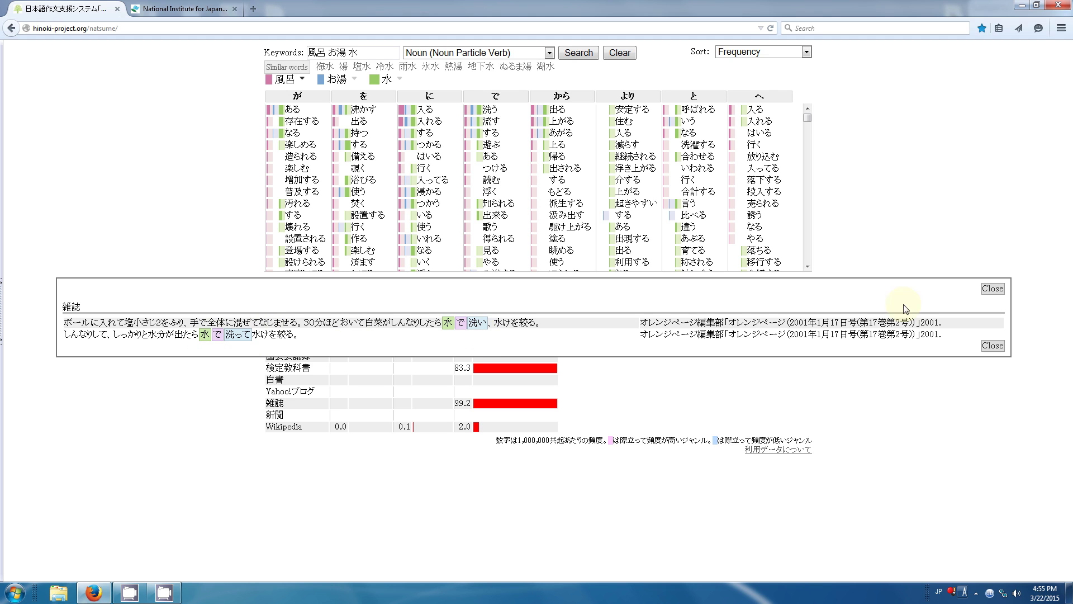
click(998, 294)
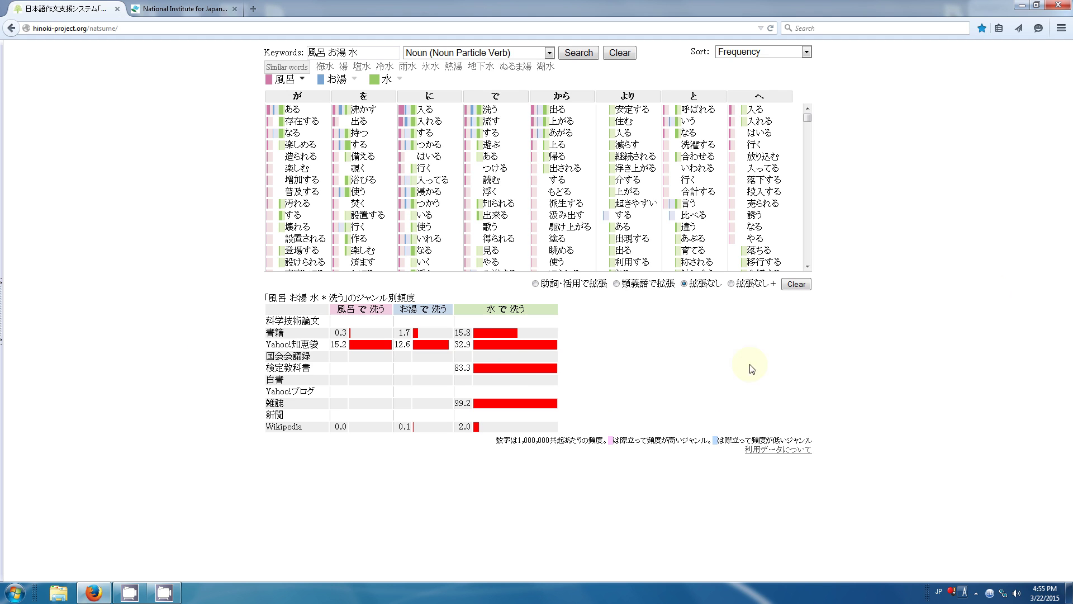
click(462, 372)
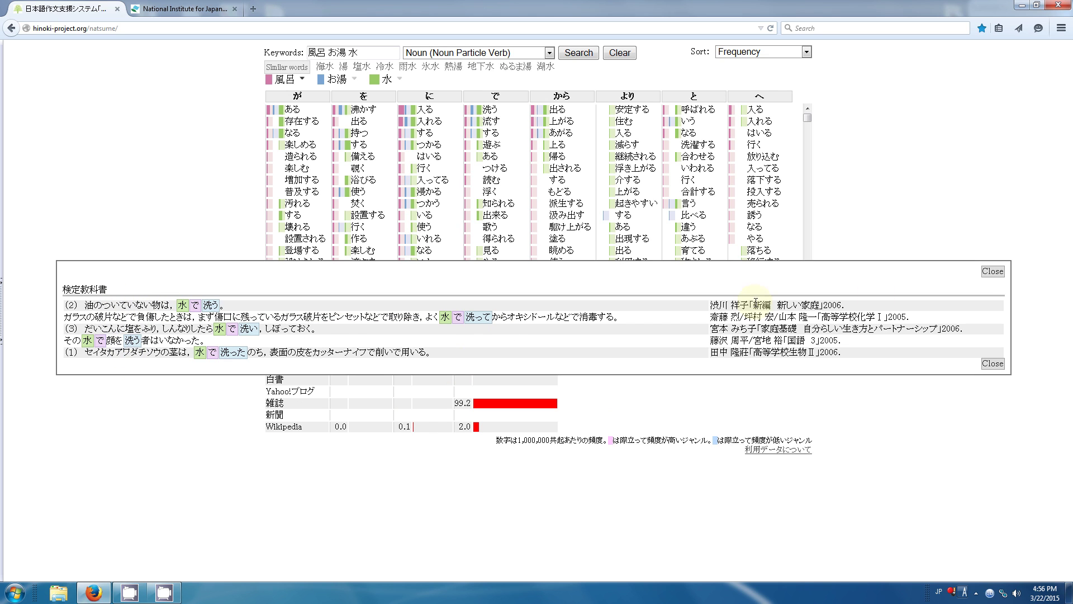
click(992, 271)
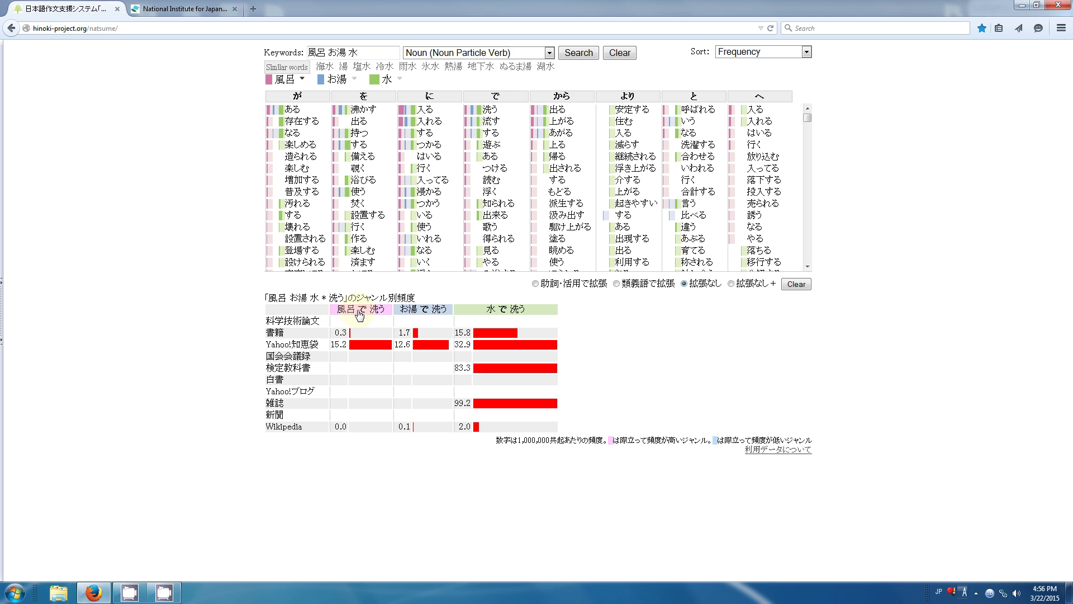
Compare the で洗う genre frequencies across the three nouns, and examine the verbs listed under より.
mouse_move(358, 315)
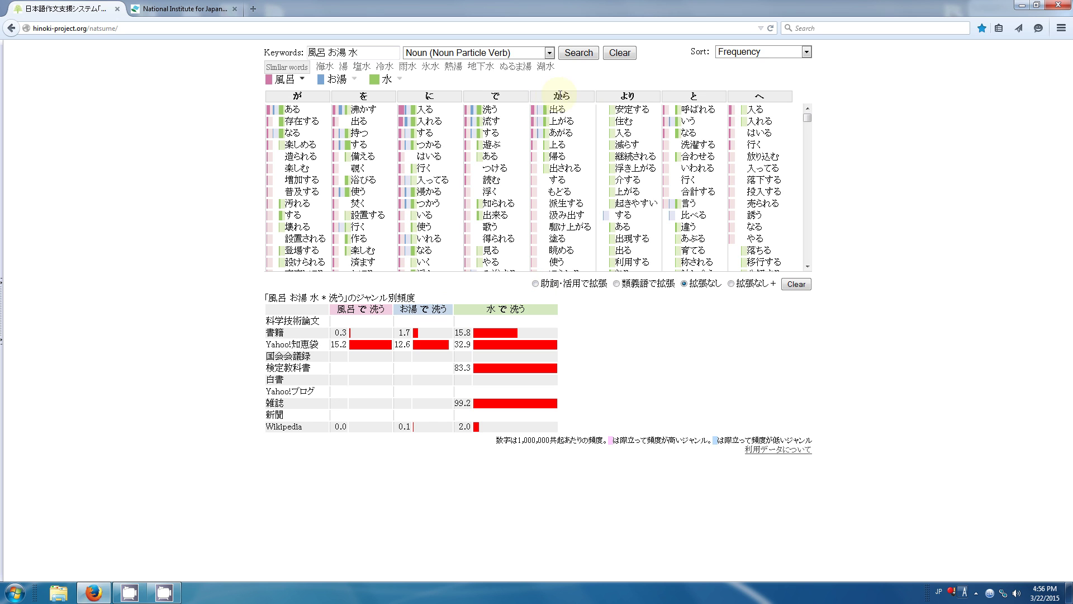
mouse_move(625, 97)
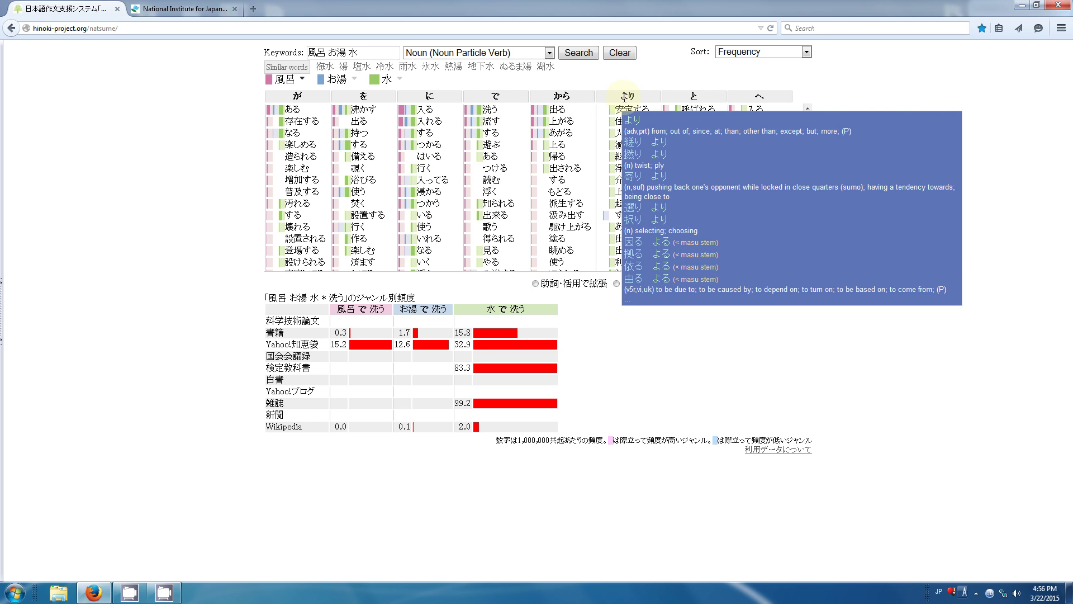
mouse_move(629, 121)
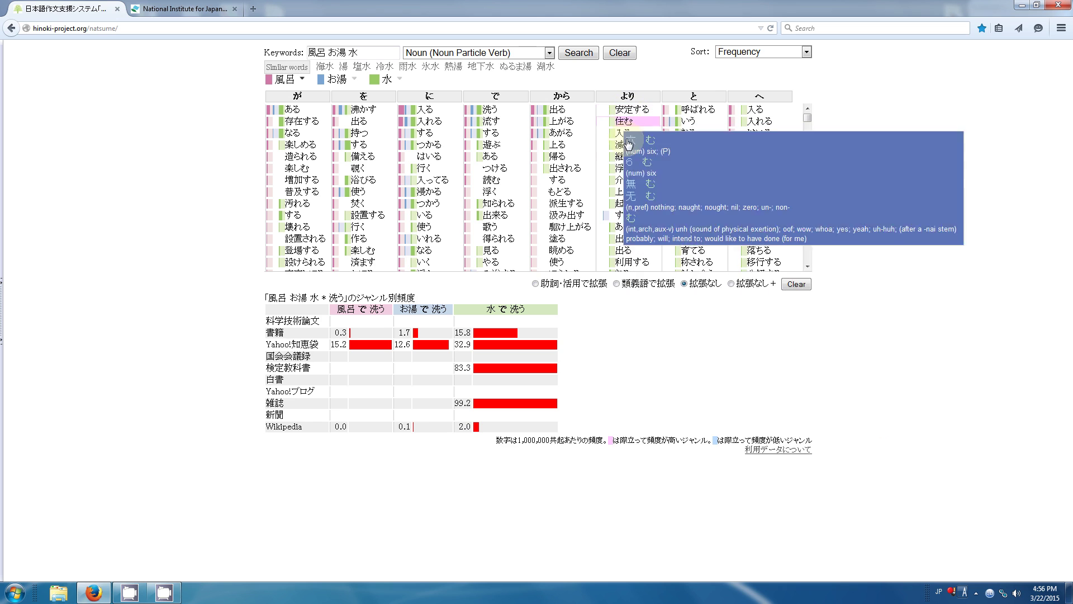